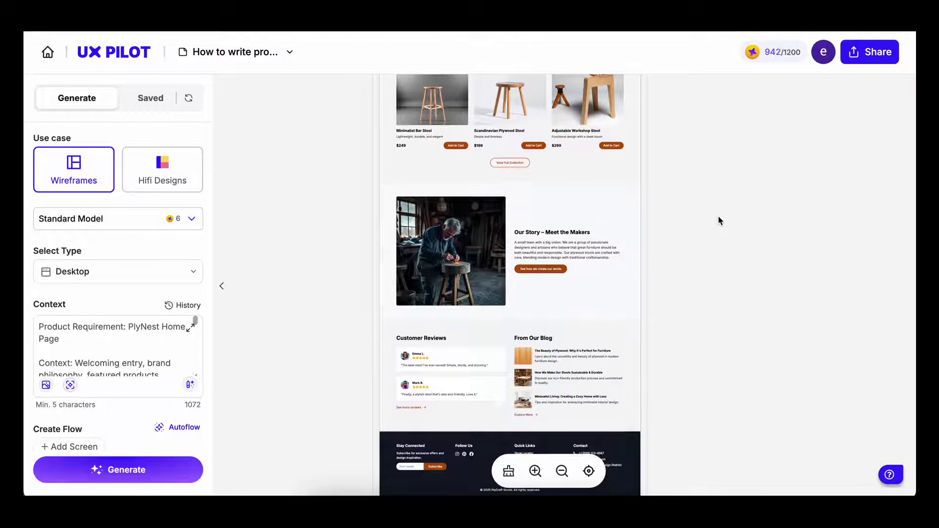
scroll(719, 223, down, 12)
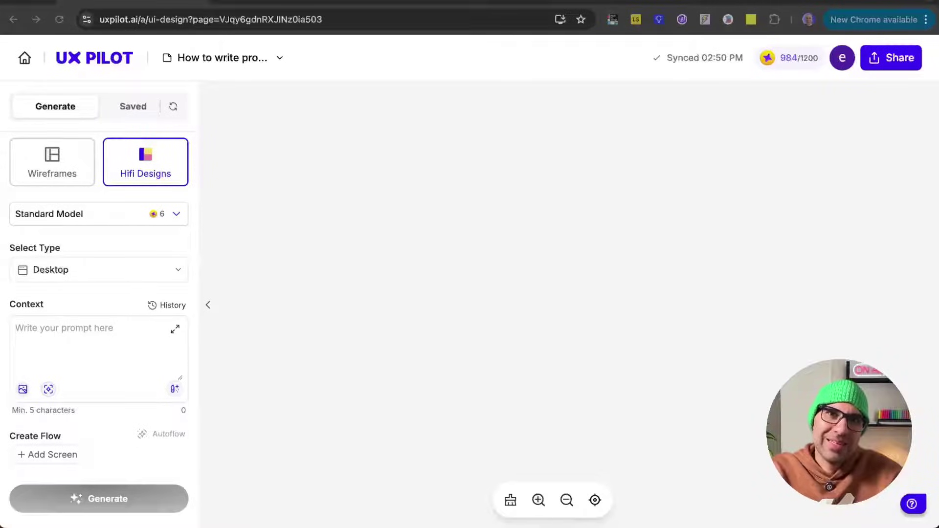
key(ctrl+Tab)
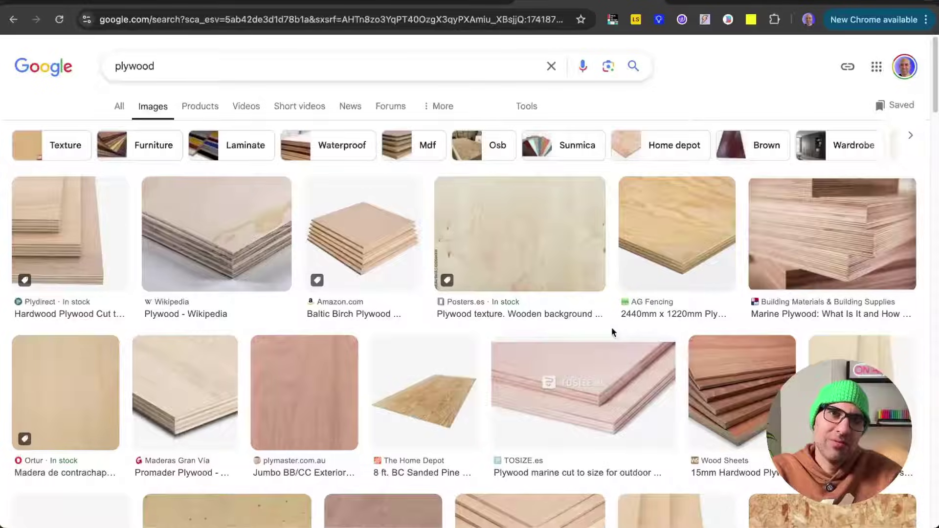
key(ctrl+shift+Tab)
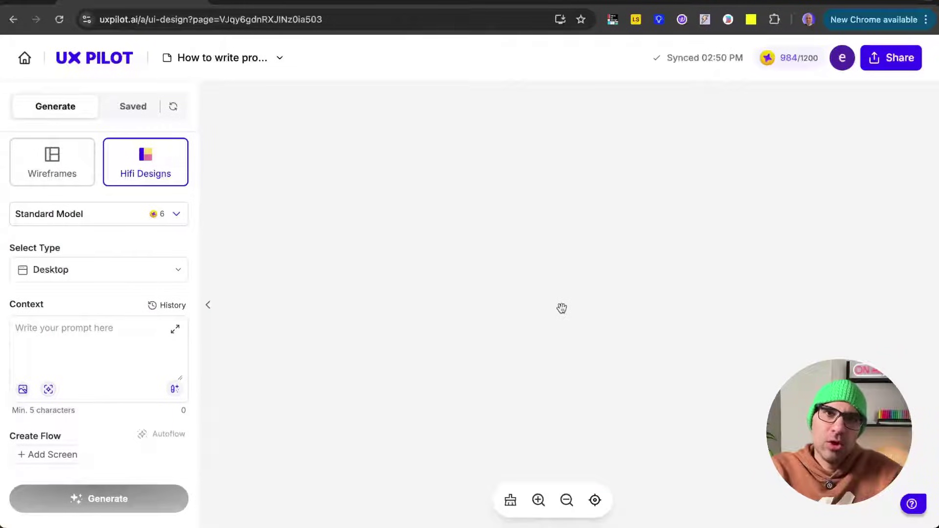
key(ctrl+Tab)
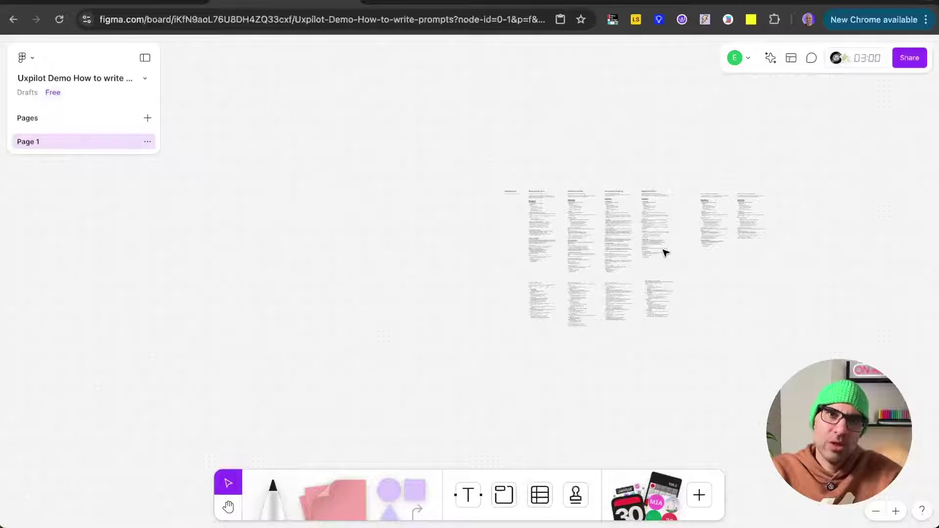
Switch to UX Pilot and set the Hifi design to the Standard Model with Desktop as its type.
click(162, 2)
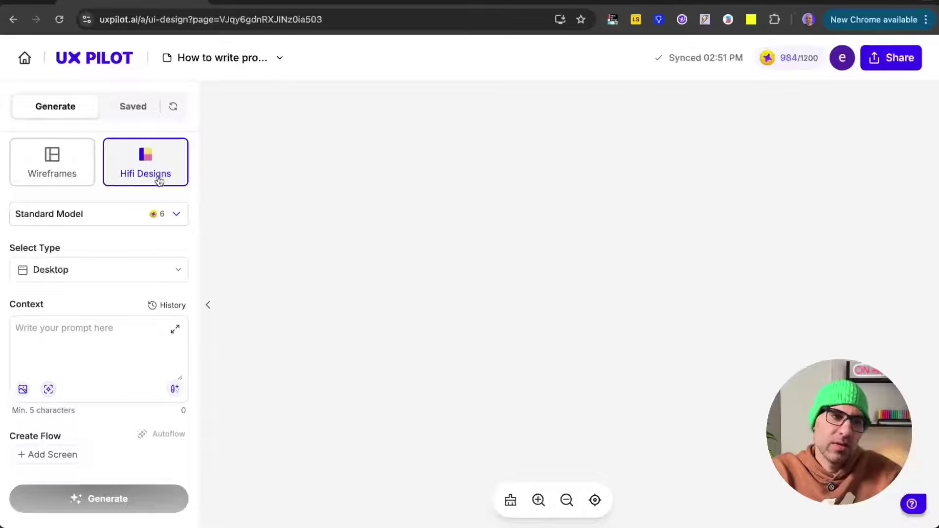
click(177, 215)
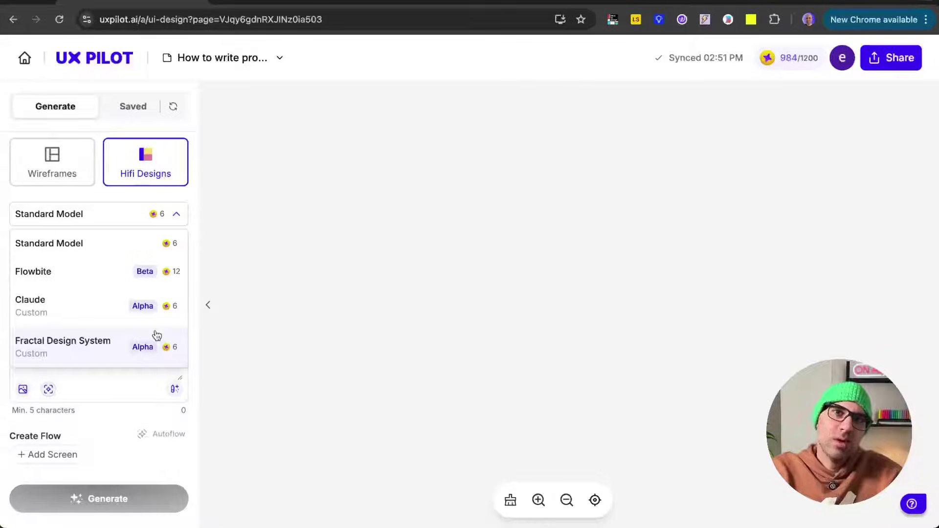
click(150, 251)
click(142, 274)
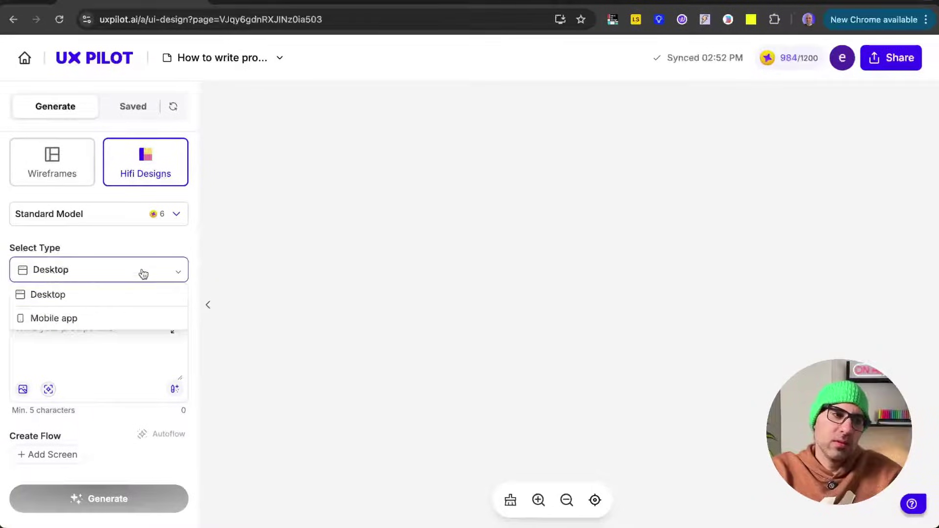
click(127, 294)
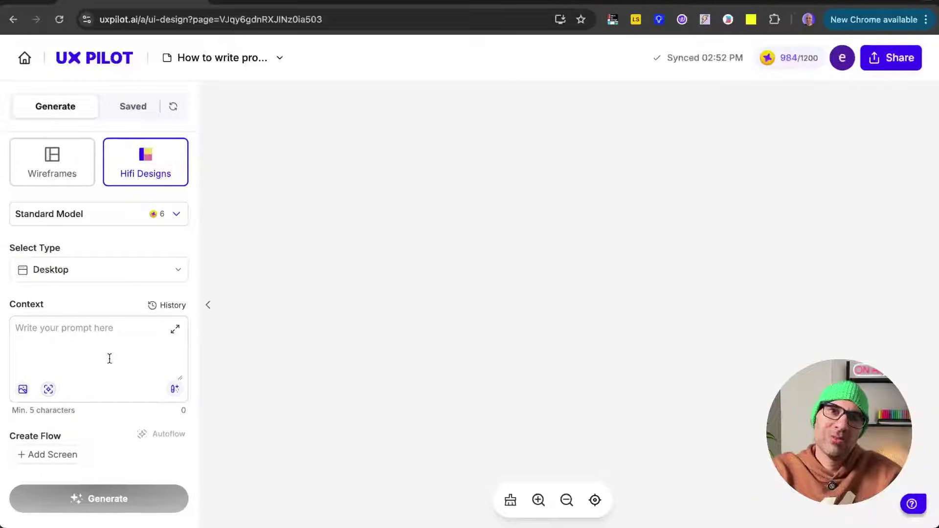
Copy the simple prompt "A website app for a company that sells plywood stools." from the FigJam board into UX Pilot's context and generate the design.
click(175, 392)
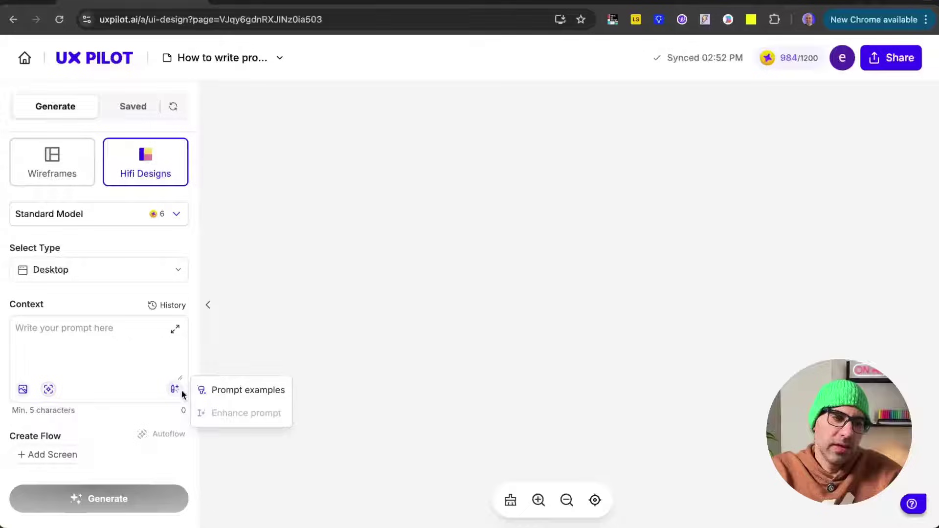
click(218, 397)
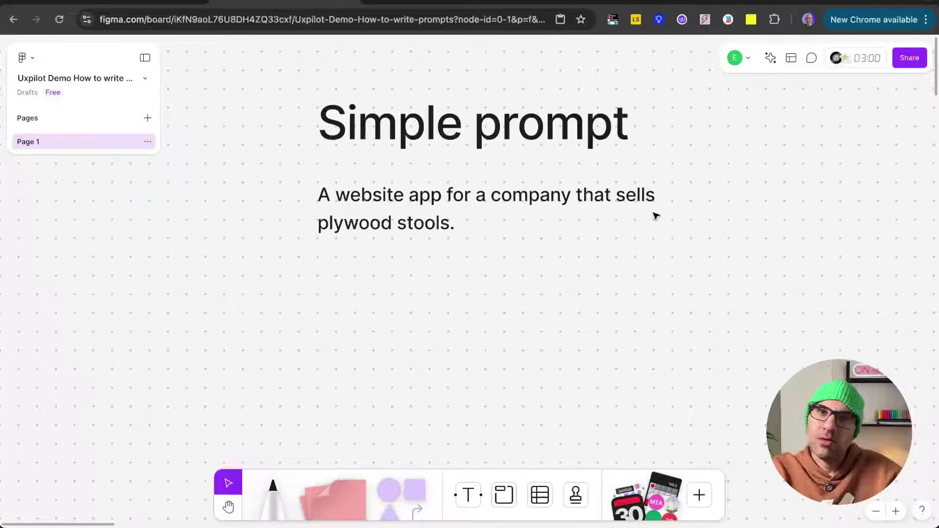
double_click(362, 217)
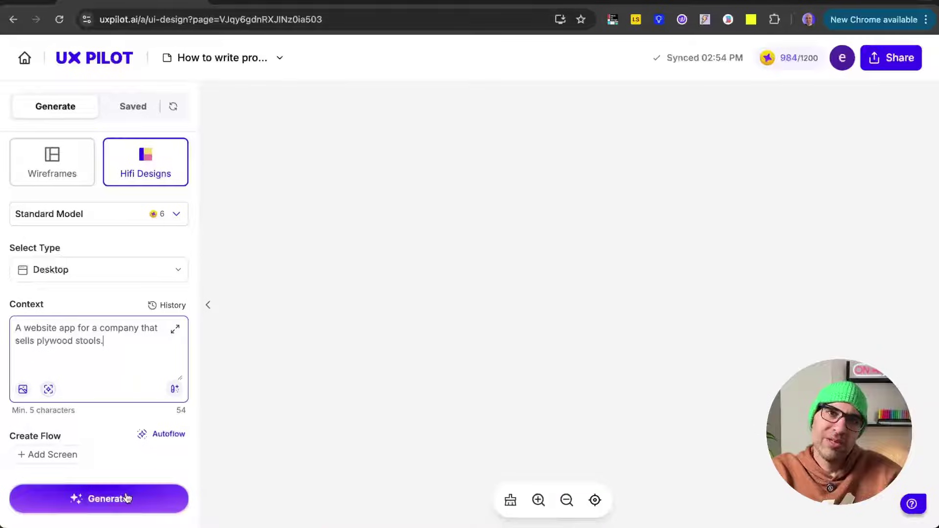
click(127, 498)
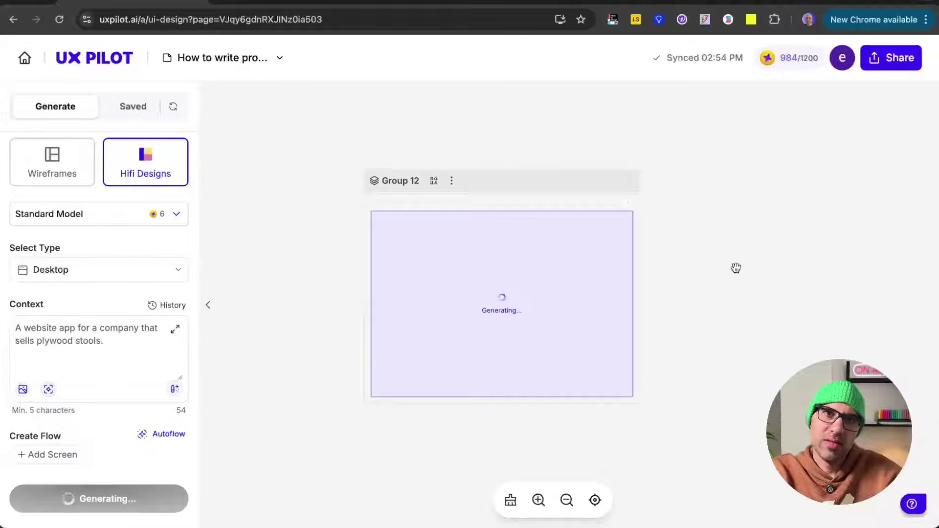
Examine the generated plywood stool home page from its hero section through featured products to the footer.
click(570, 503)
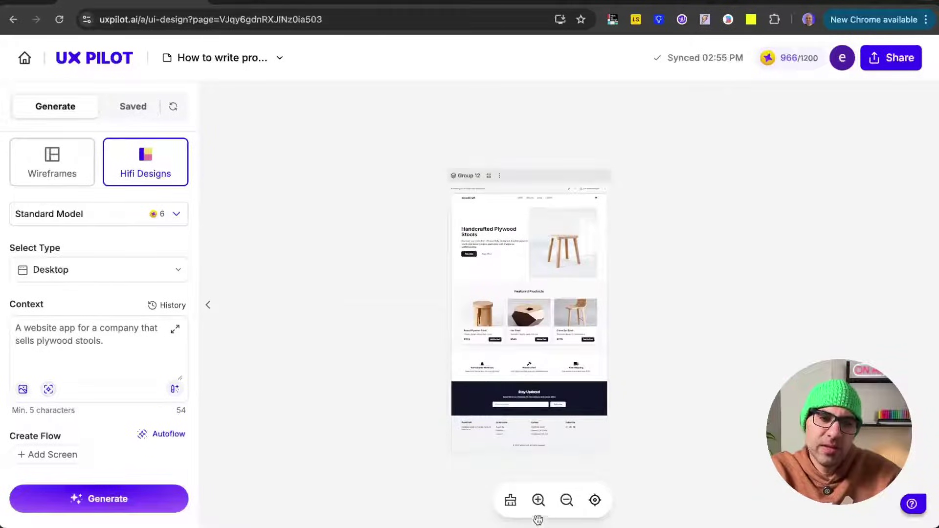
click(539, 501)
click(538, 501)
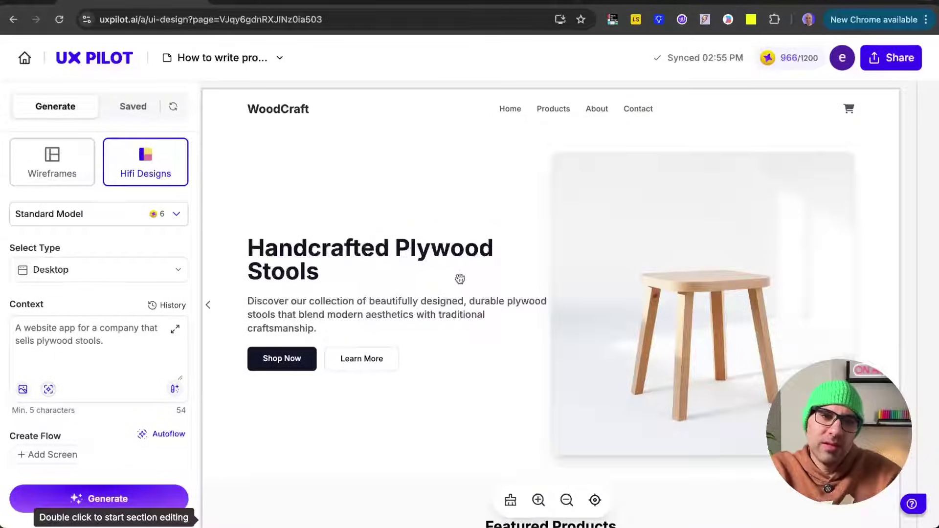
drag(625, 444, 633, 327)
scroll(633, 326, down, 10)
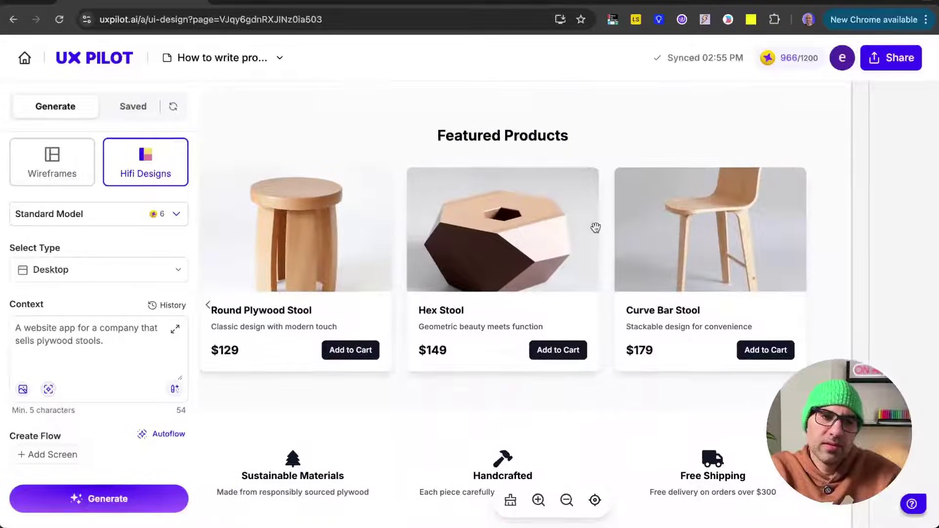
scroll(598, 227, down, 9)
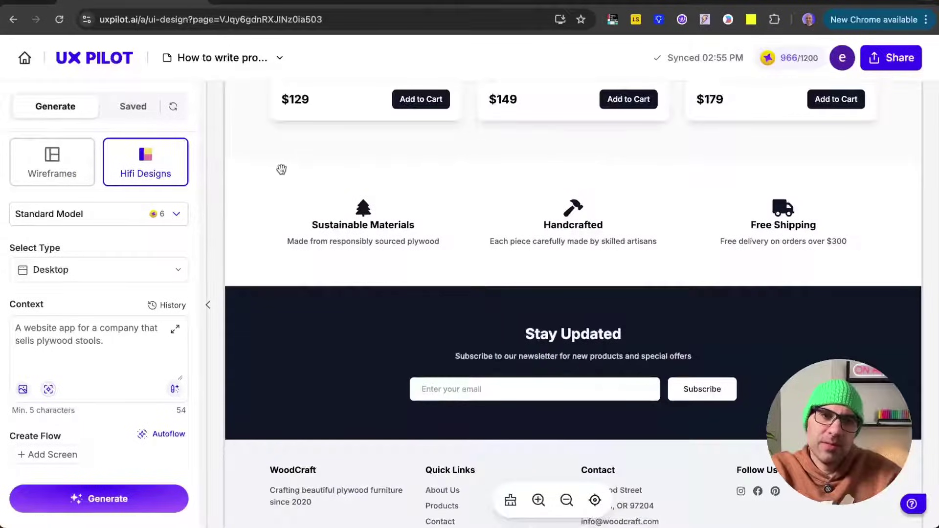
scroll(668, 407, down, 2)
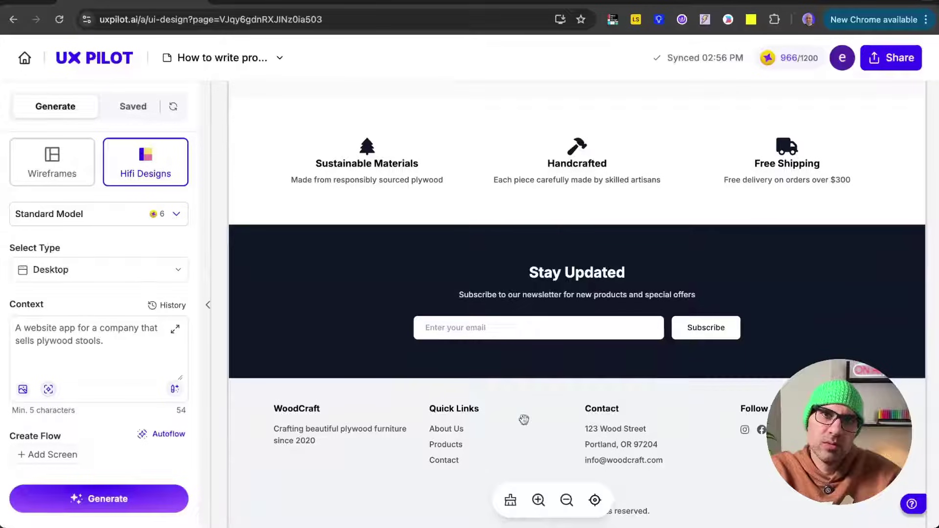
scroll(577, 372, down, 2)
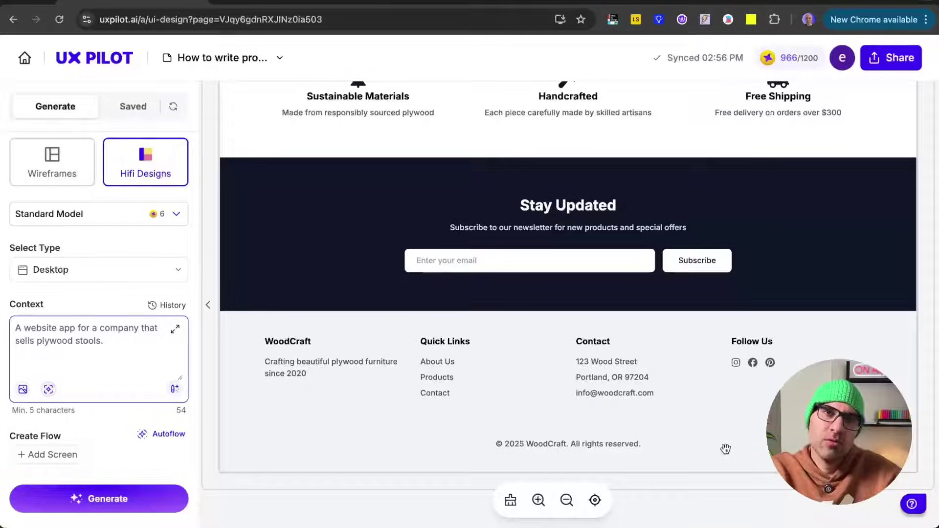
Enhance the plywood stools prompt with the built-in prompt tools and select the full enhanced text.
triple_click(118, 355)
click(176, 391)
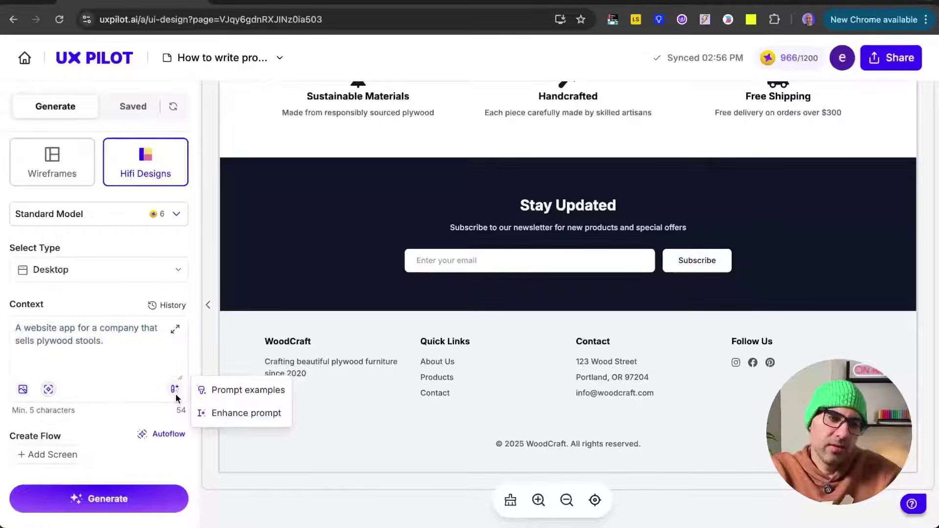
click(230, 413)
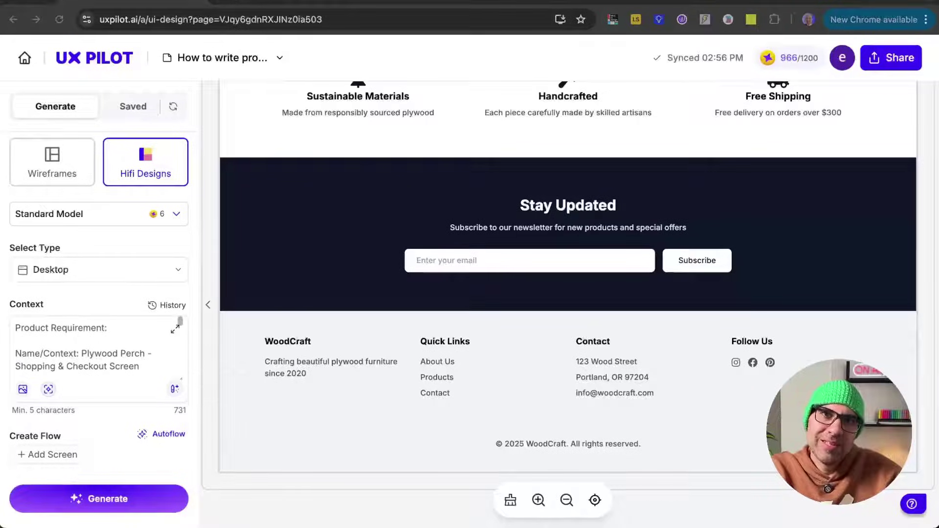
scroll(147, 357, down, 5)
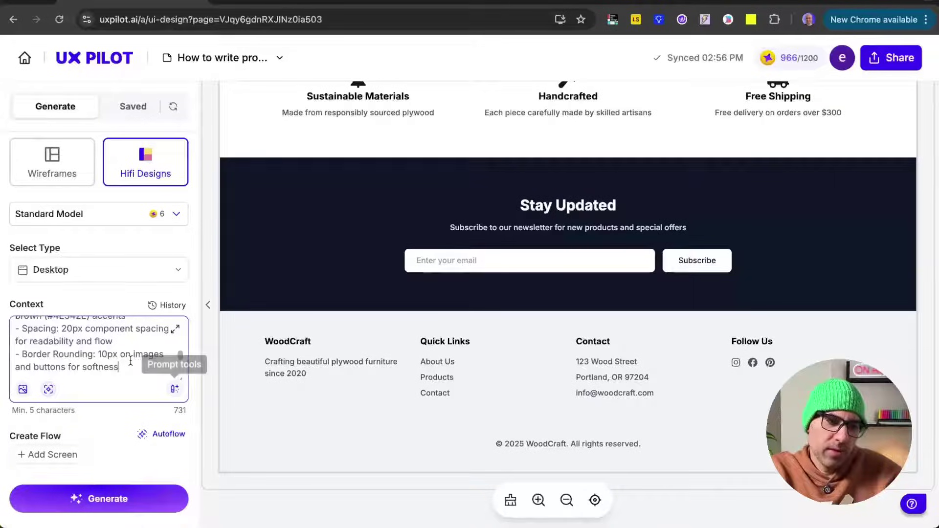
key(ctrl+a)
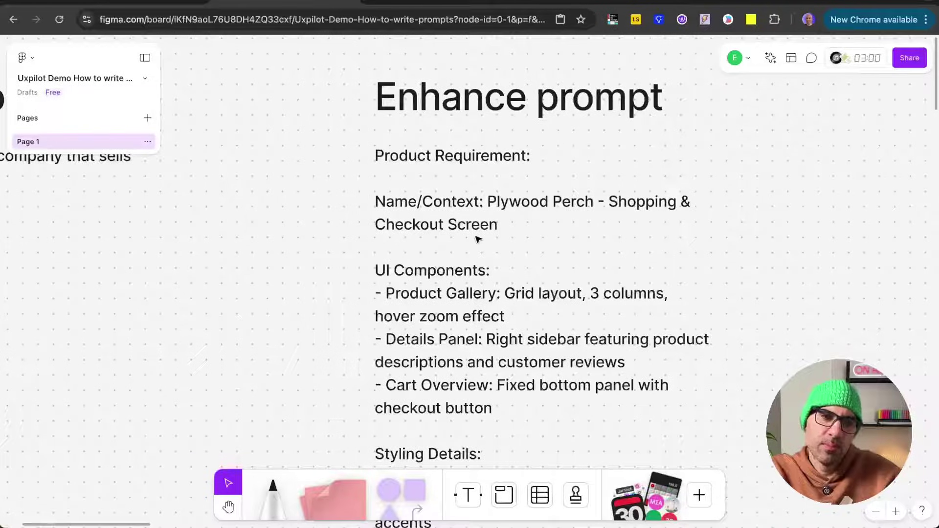
Review and copy the "Enhance prompt" text on the FigJam board, and generate a design from it in UX Pilot.
scroll(618, 288, down, 3)
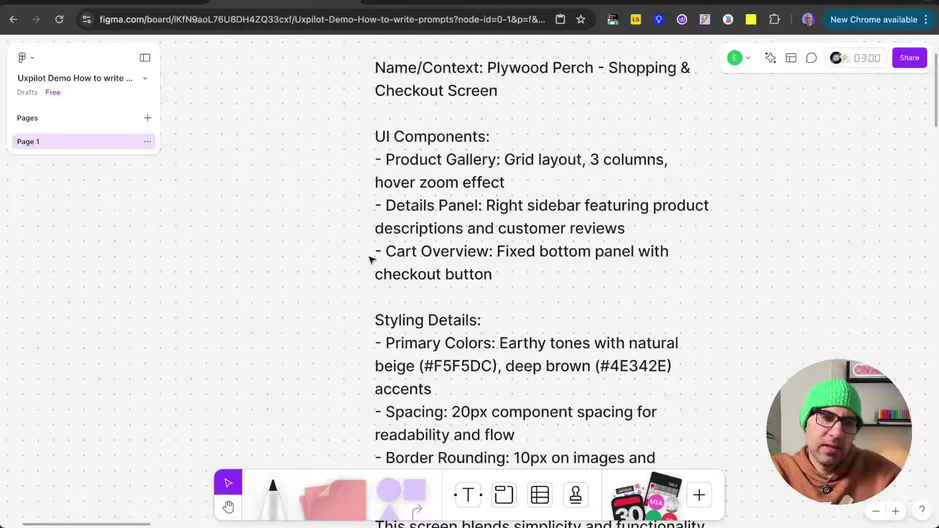
scroll(636, 313, down, 2)
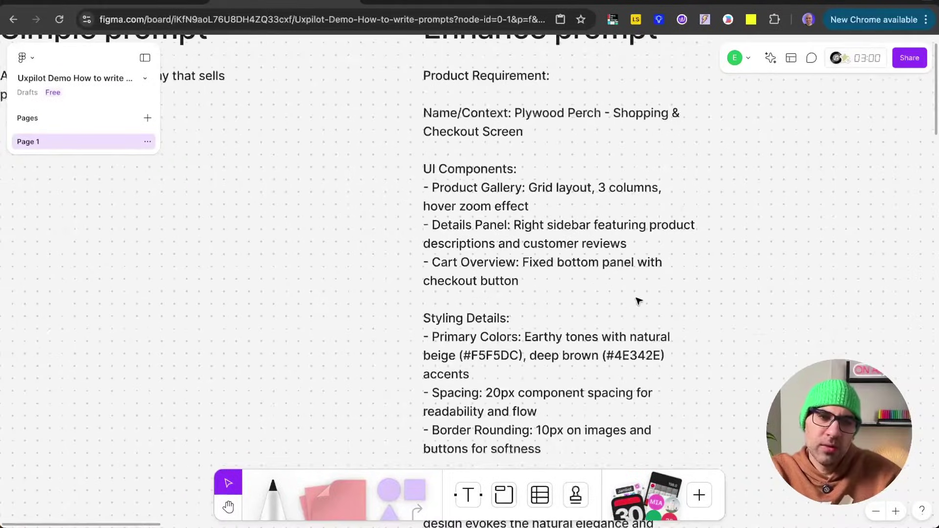
scroll(638, 301, up, 2)
scroll(644, 353, up, 1)
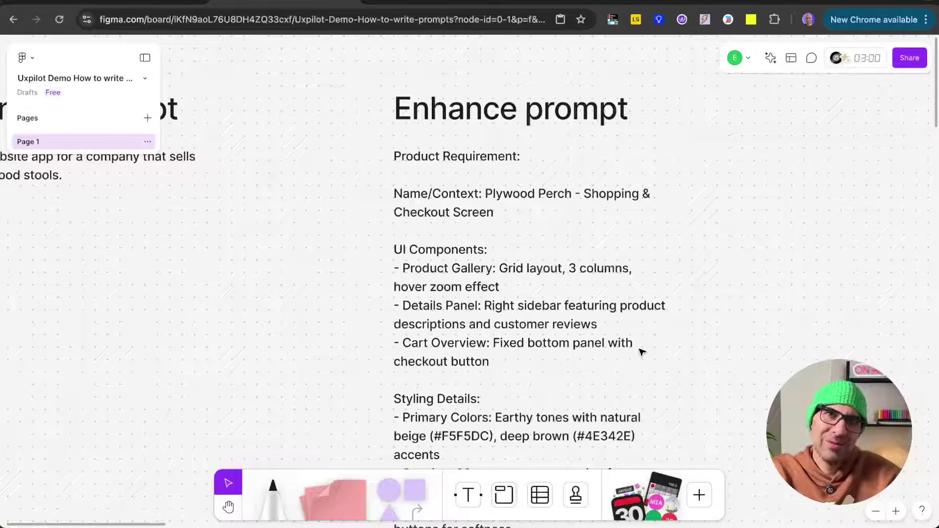
double_click(552, 356)
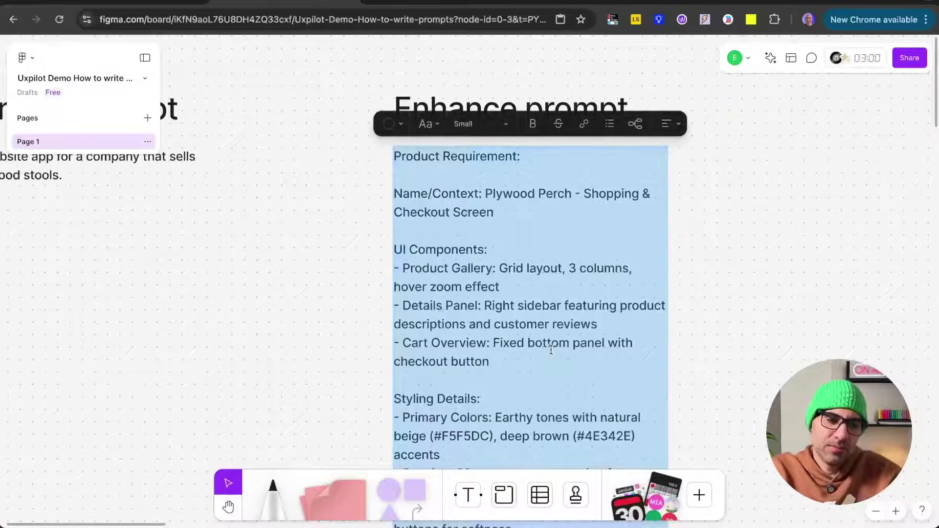
click(140, 5)
scroll(81, 359, up, 5)
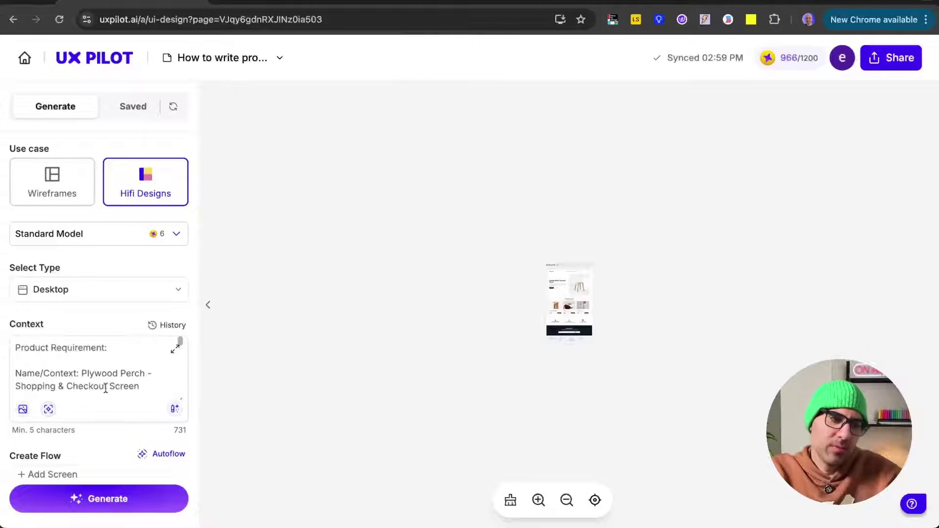
click(133, 500)
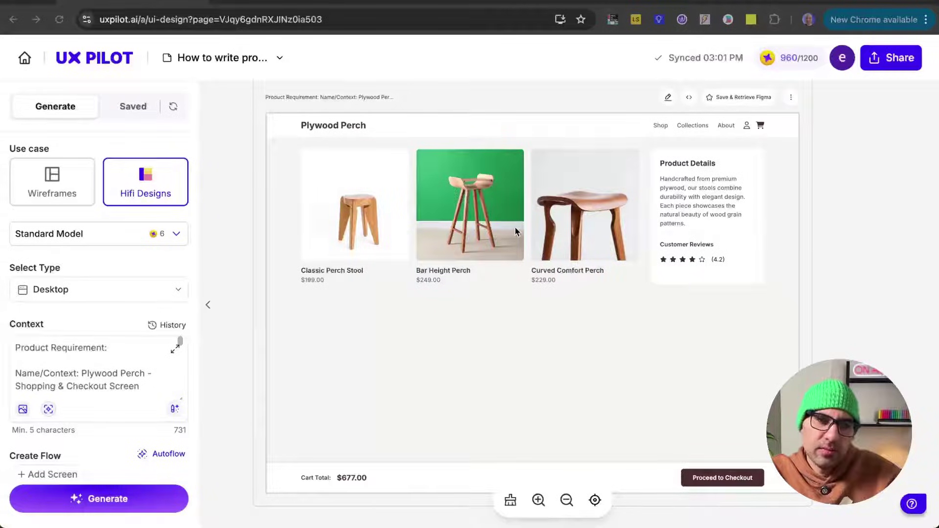
Compare the enhanced prompt's product gallery and primary colour instructions in the expanded context with the generated Plywood Perch screen.
click(173, 410)
drag(334, 254, 501, 257)
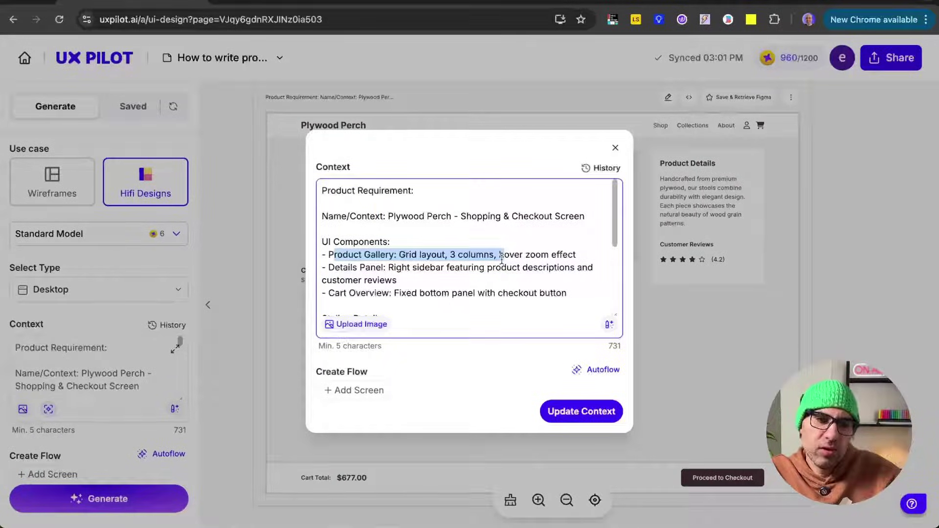
click(615, 148)
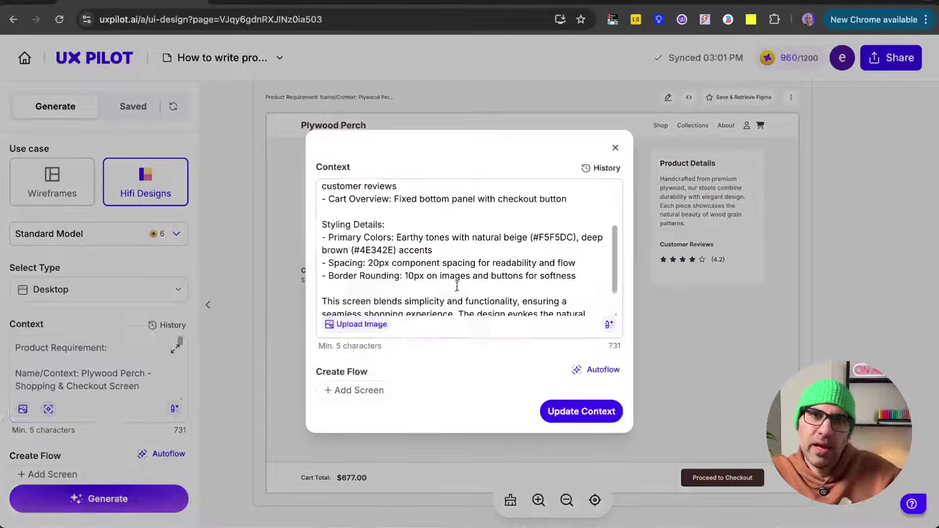
click(174, 409)
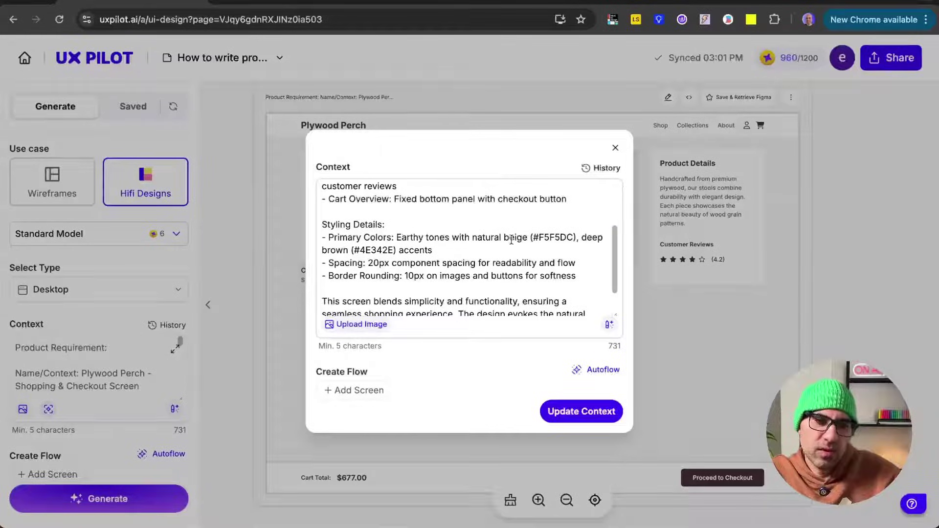
drag(509, 238, 550, 239)
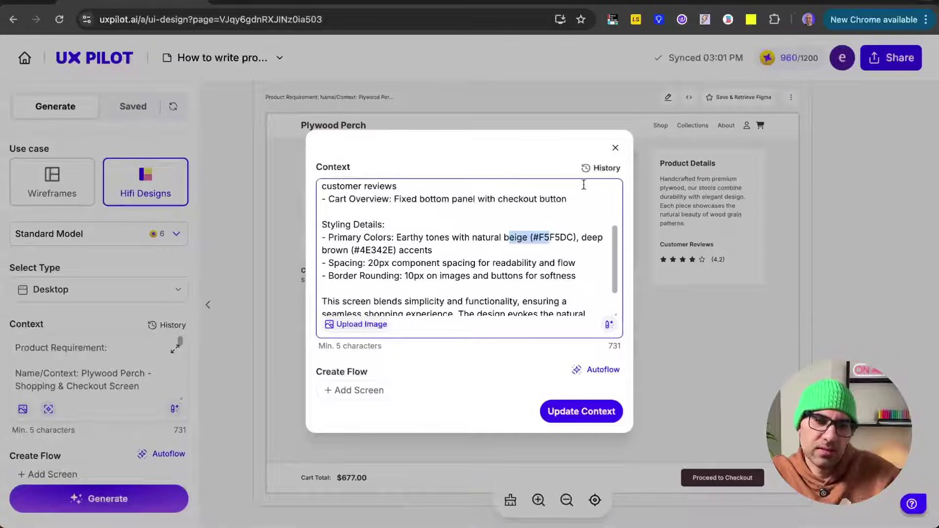
click(616, 148)
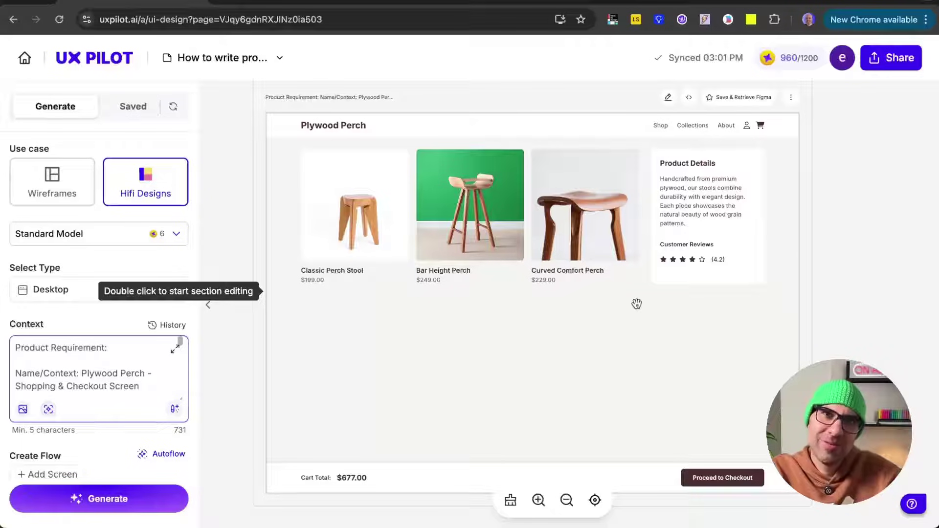
Switch to the FigJam board and read the "Better prompt Home" text from its introduction through the seven page sections.
key(ctrl+Tab)
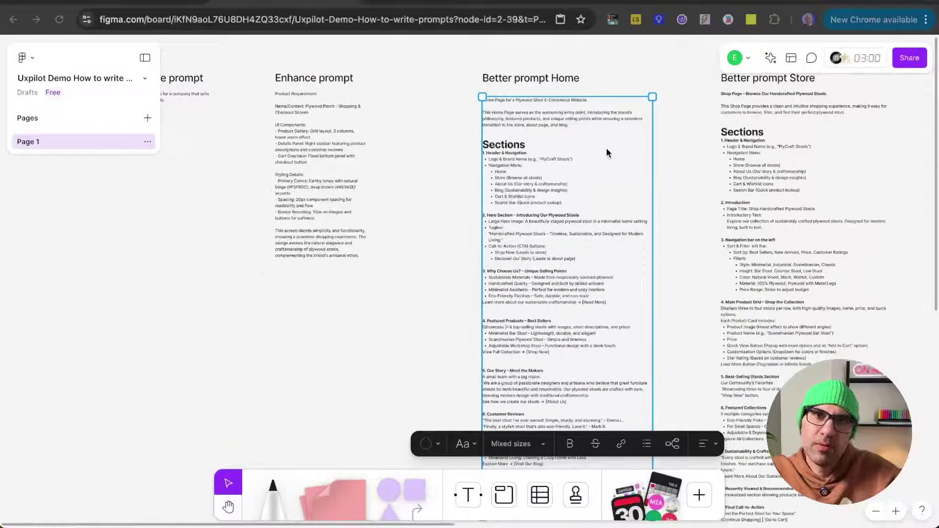
scroll(519, 130, up, 5)
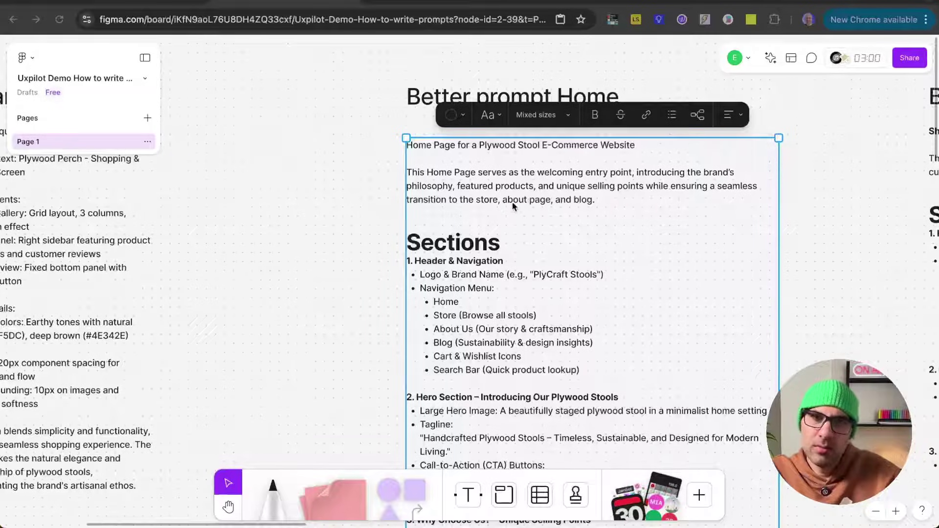
scroll(516, 259, down, 5)
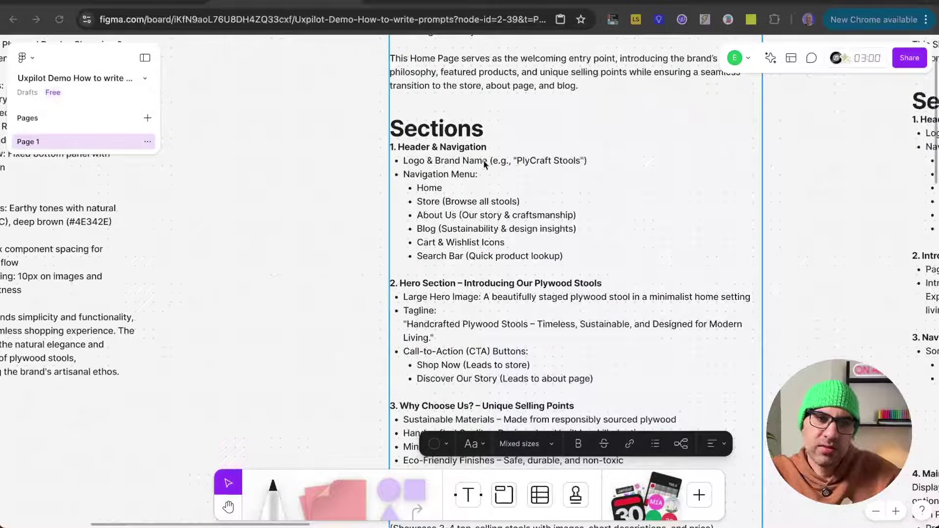
scroll(401, 279, down, 6)
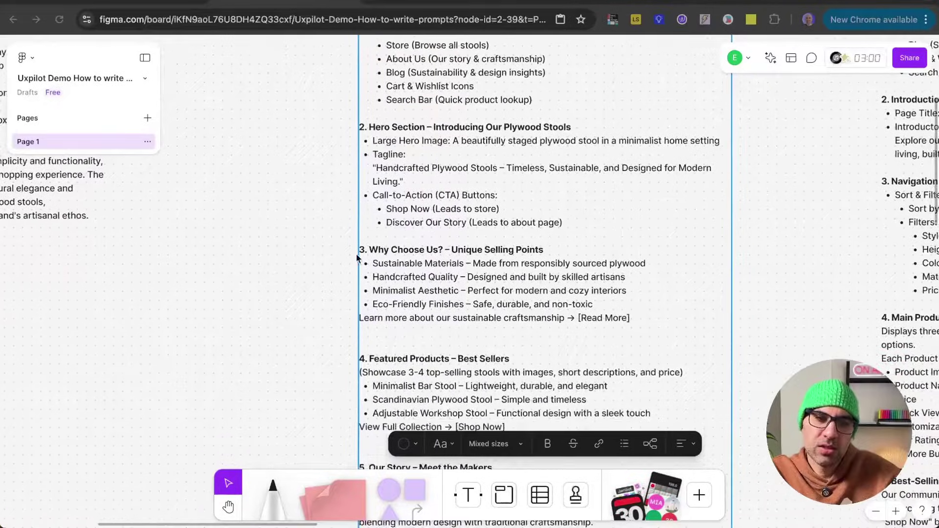
scroll(539, 259, down, 5)
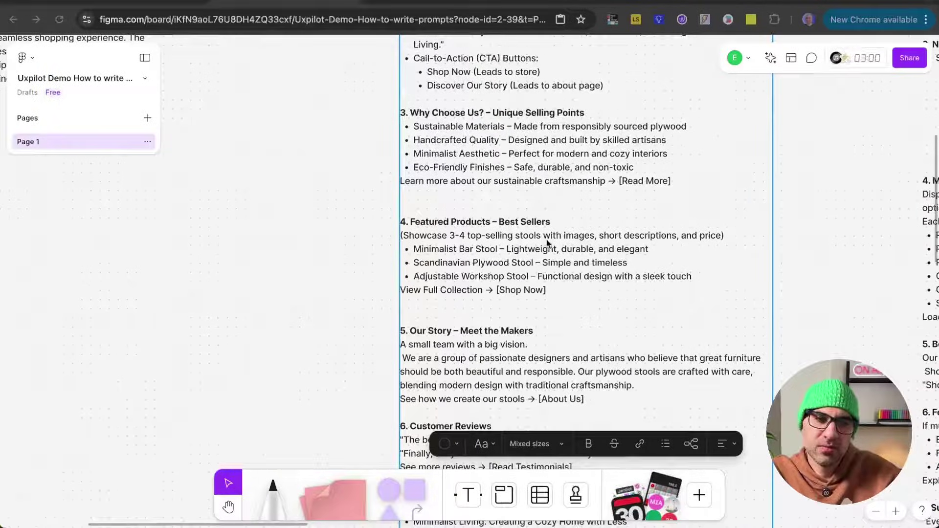
scroll(547, 244, down, 7)
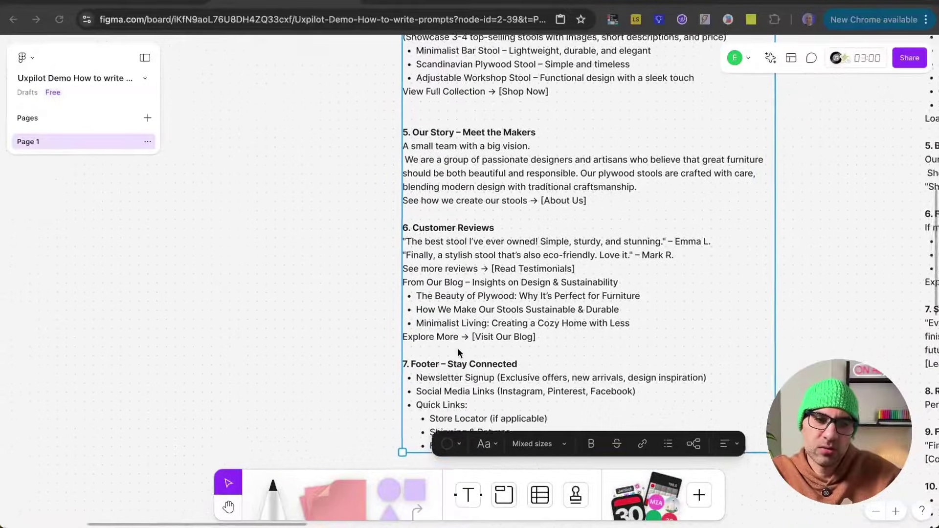
scroll(490, 367, down, 1)
scroll(522, 383, down, 3)
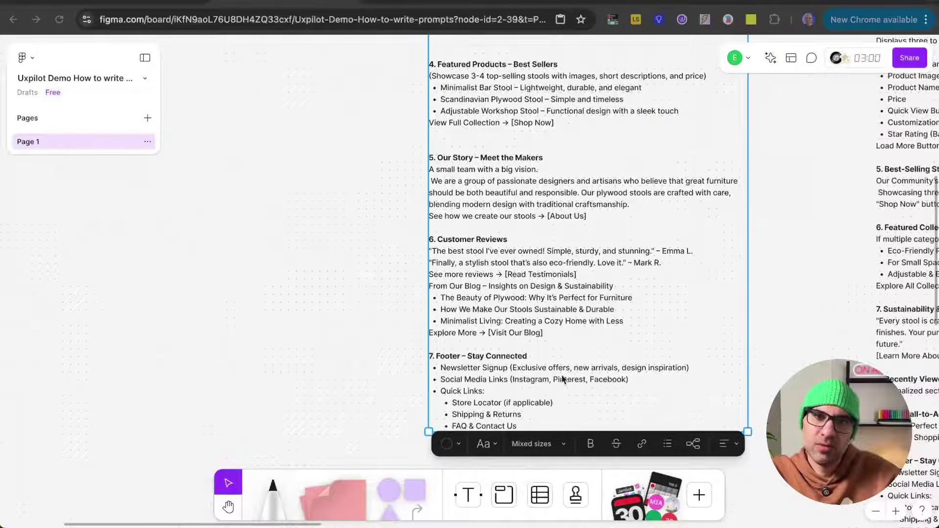
scroll(559, 288, up, 5)
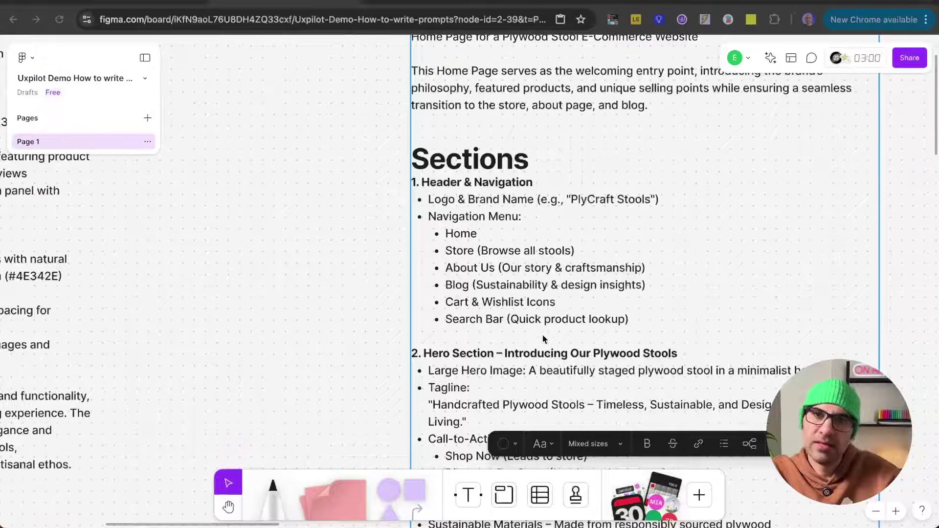
scroll(548, 339, down, 3)
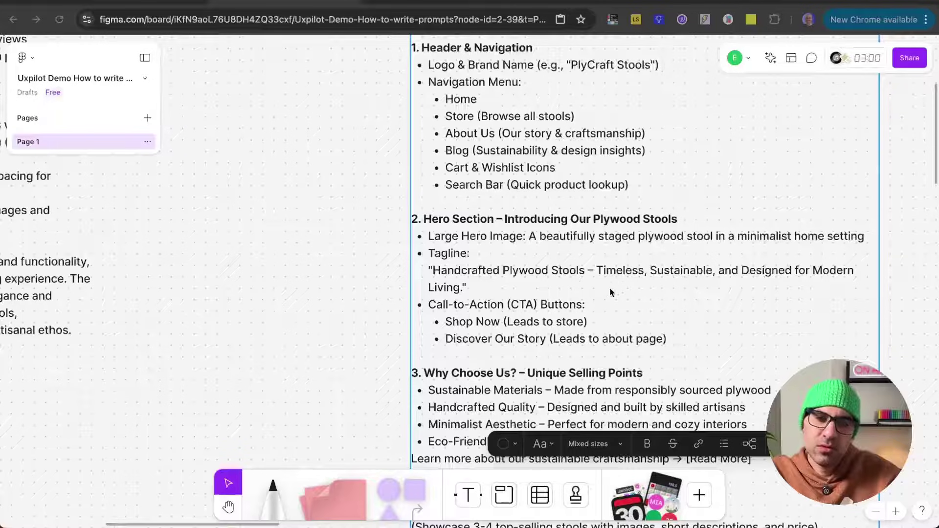
scroll(609, 289, down, 5)
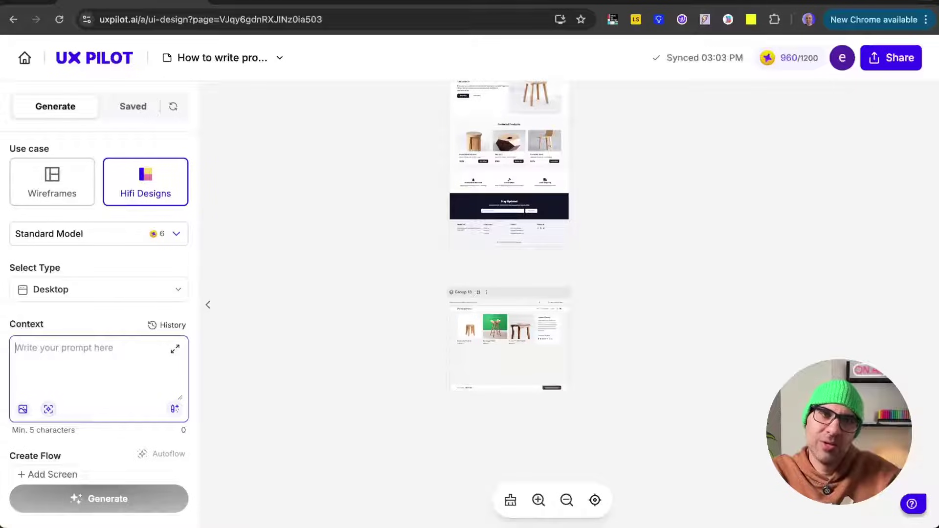
Enter the copied "Better prompt Home" text as the context in UX Pilot and generate a high-fidelity desktop design.
key(super+v)
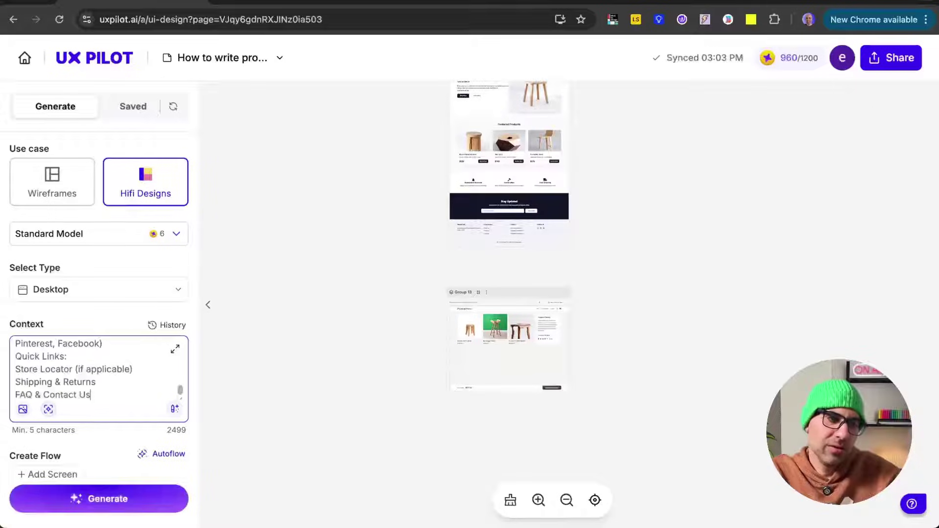
click(104, 499)
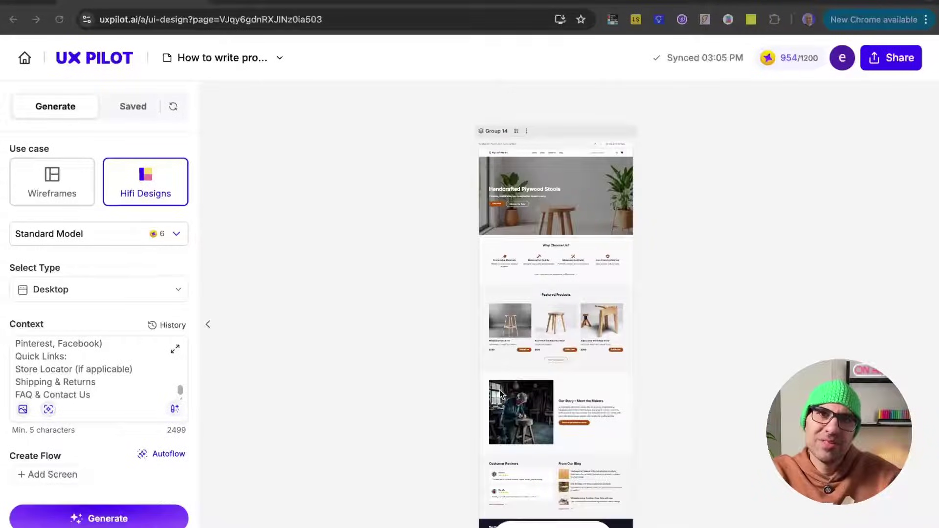
Examine the generated PlyCraft Stools home page from the hero section through featured products and reviews to the footer.
click(581, 180)
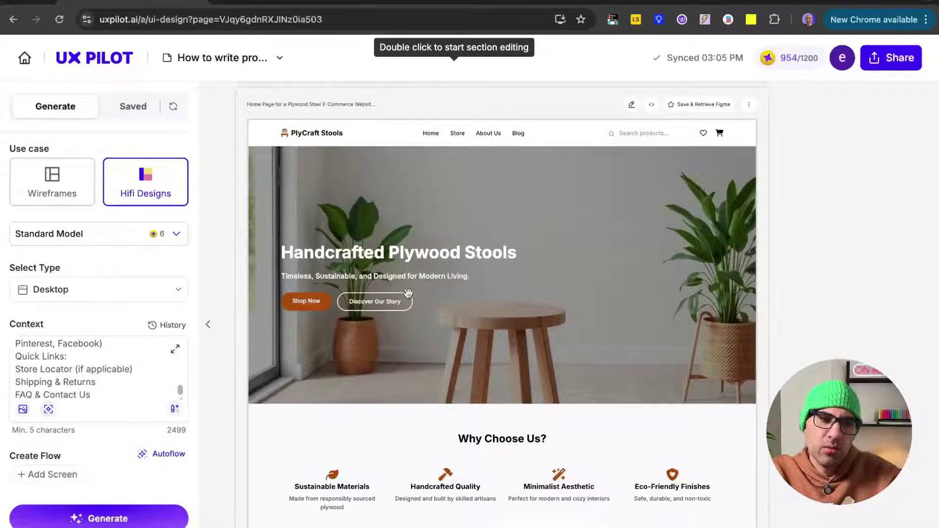
scroll(538, 245, down, 3)
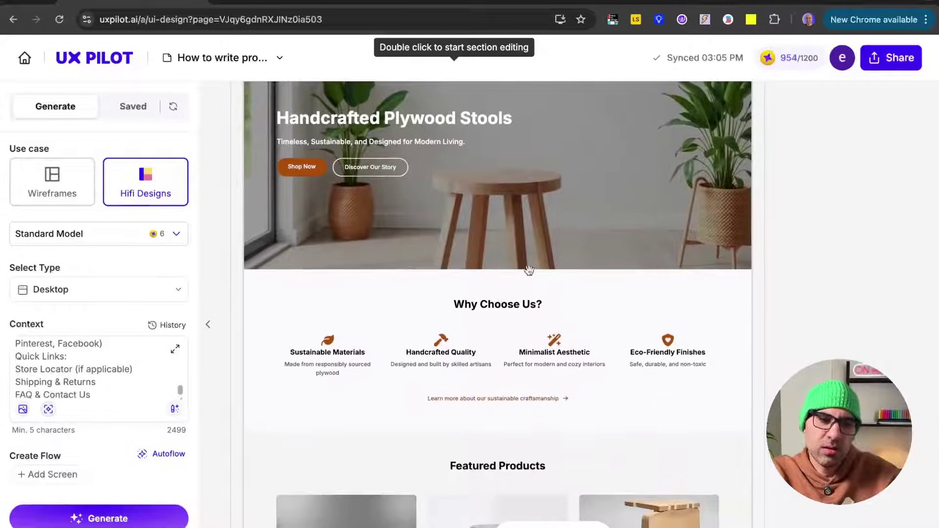
scroll(541, 404, down, 5)
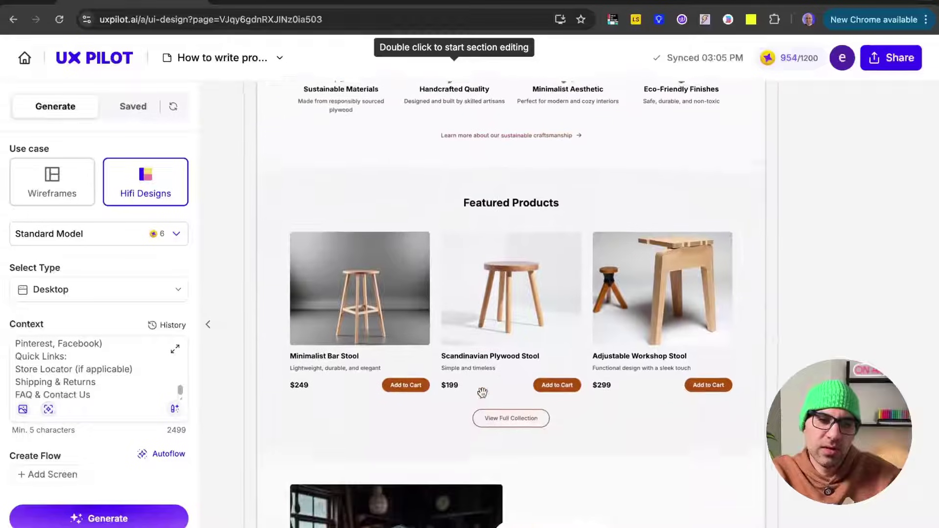
scroll(482, 393, down, 5)
scroll(440, 318, down, 5)
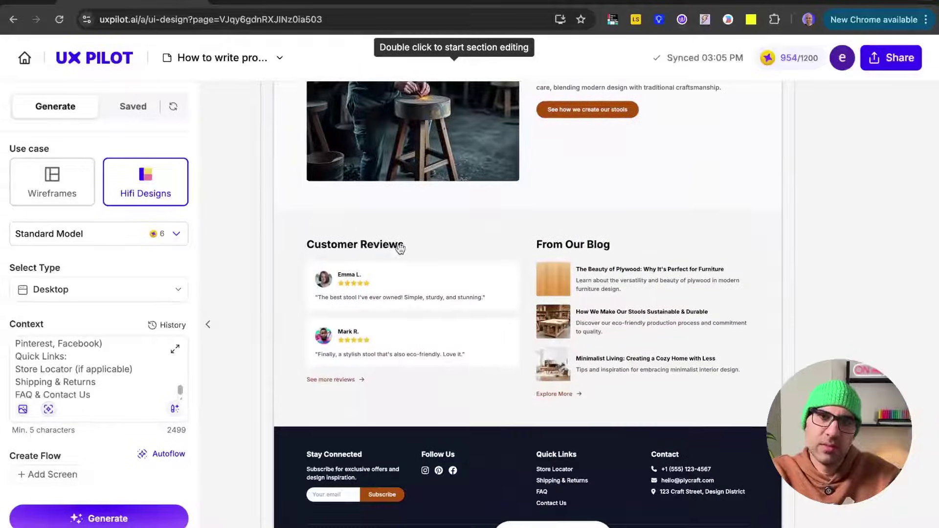
scroll(474, 289, down, 2)
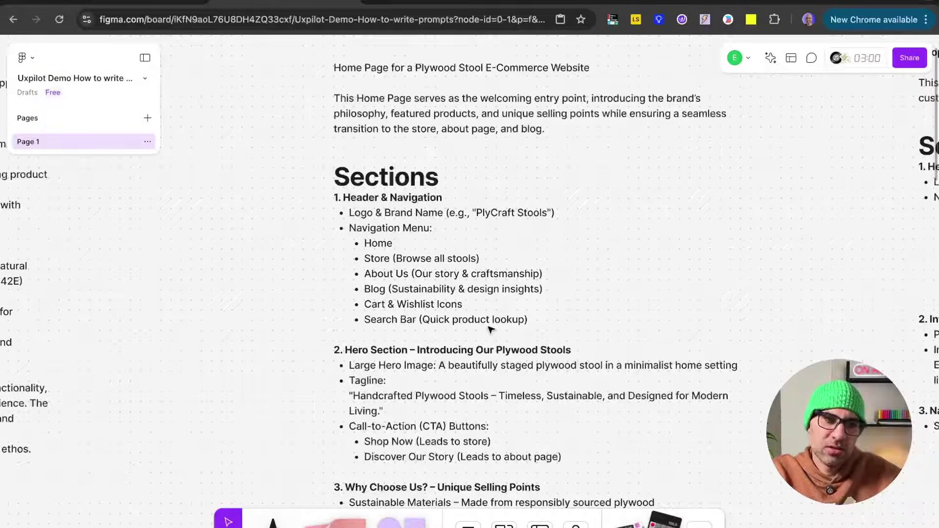
Compare the header, hero tagline, call-to-action buttons and "Why Choose Us?" section with the Home prompt on the FigJam board.
click(122, 2)
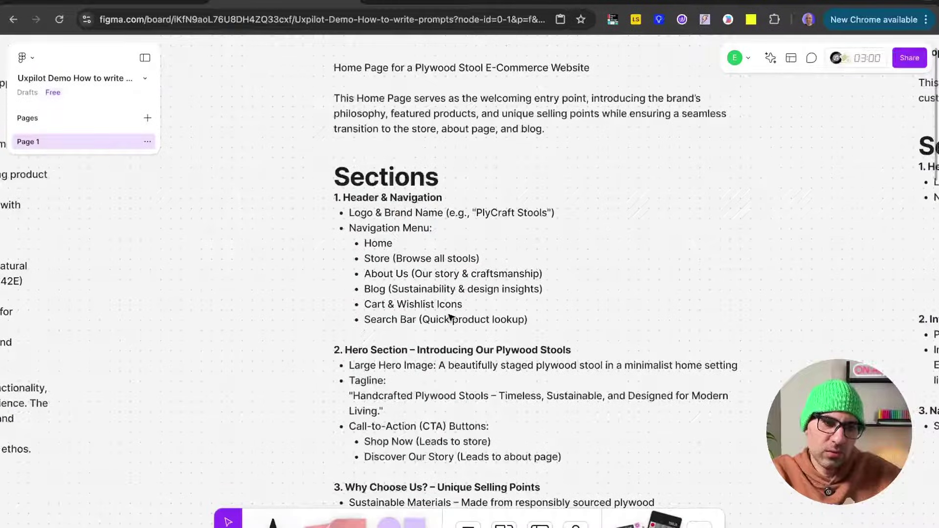
click(430, 2)
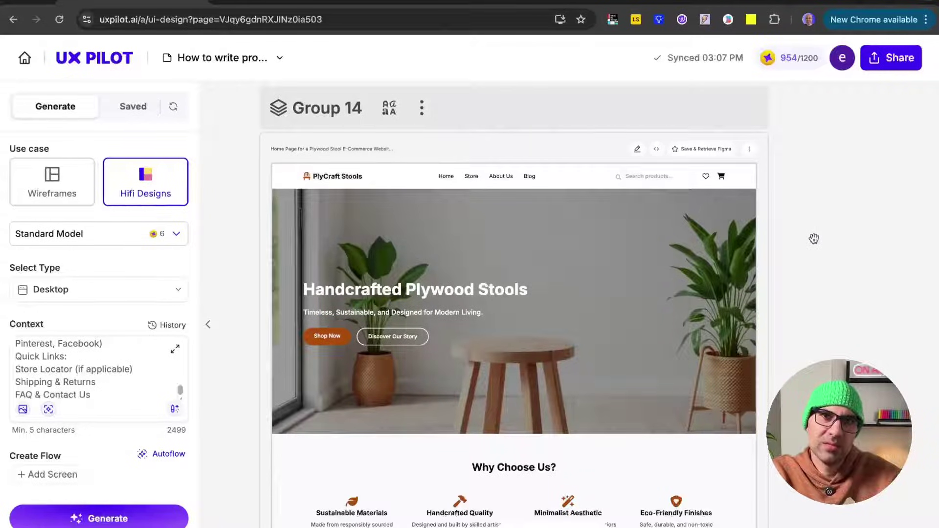
scroll(815, 263, down, 1)
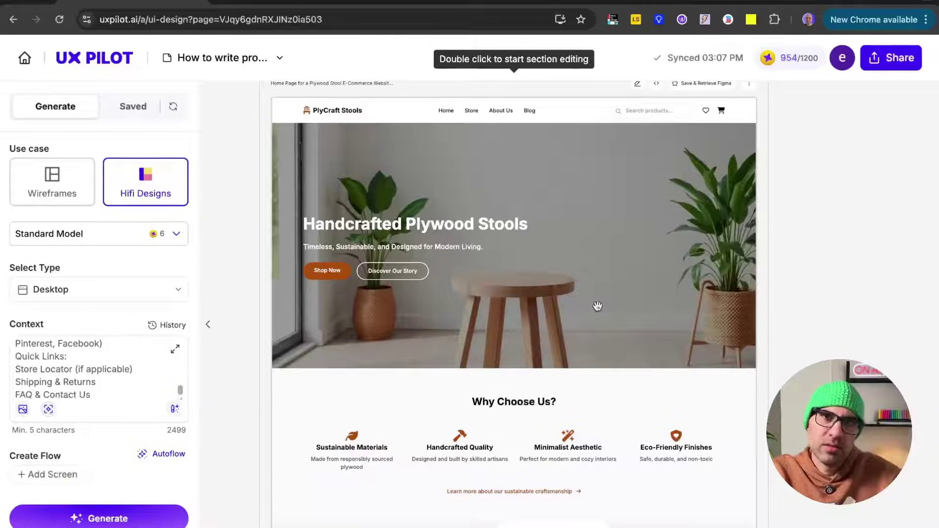
key(ctrl+Tab)
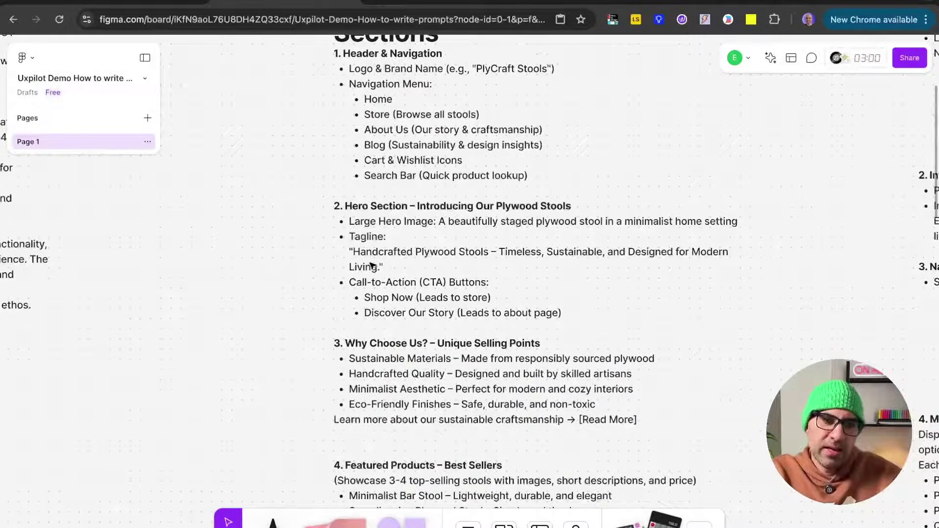
key(ctrl+shift+Tab)
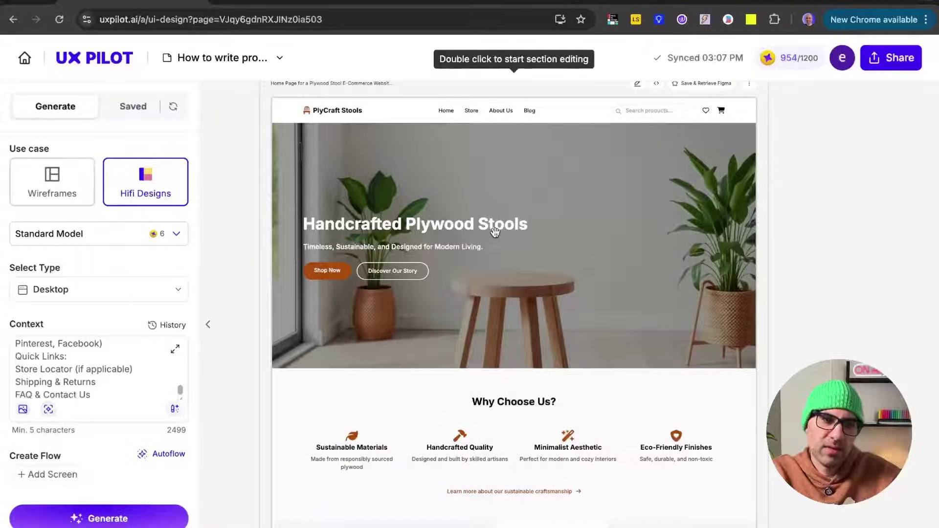
key(ctrl+Tab)
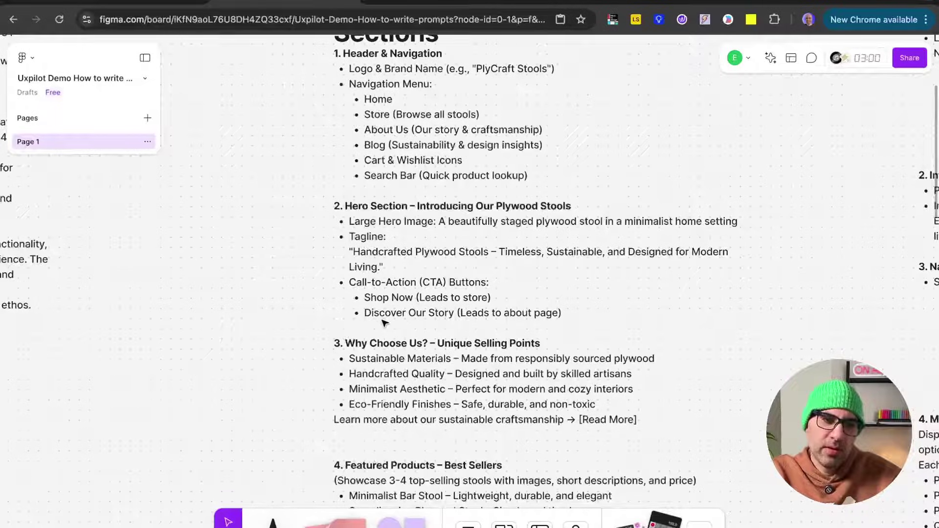
click(139, 2)
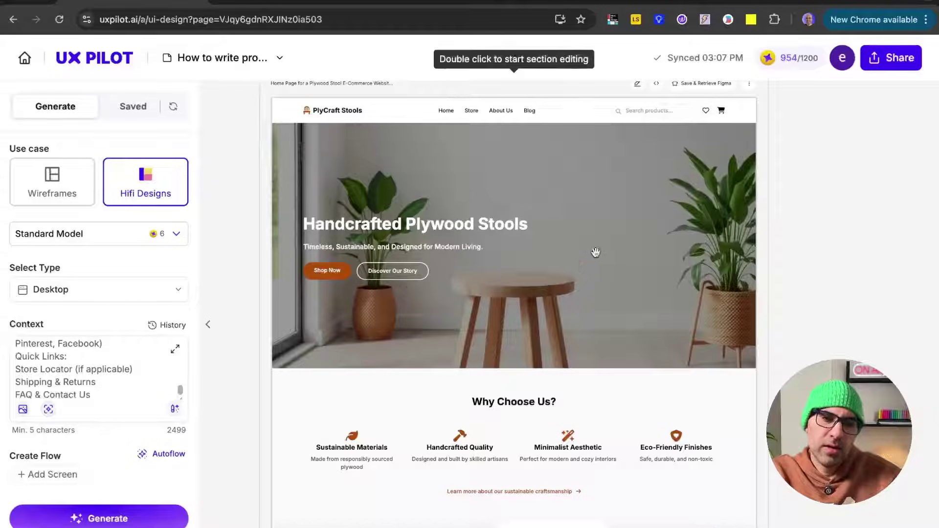
scroll(592, 283, down, 2)
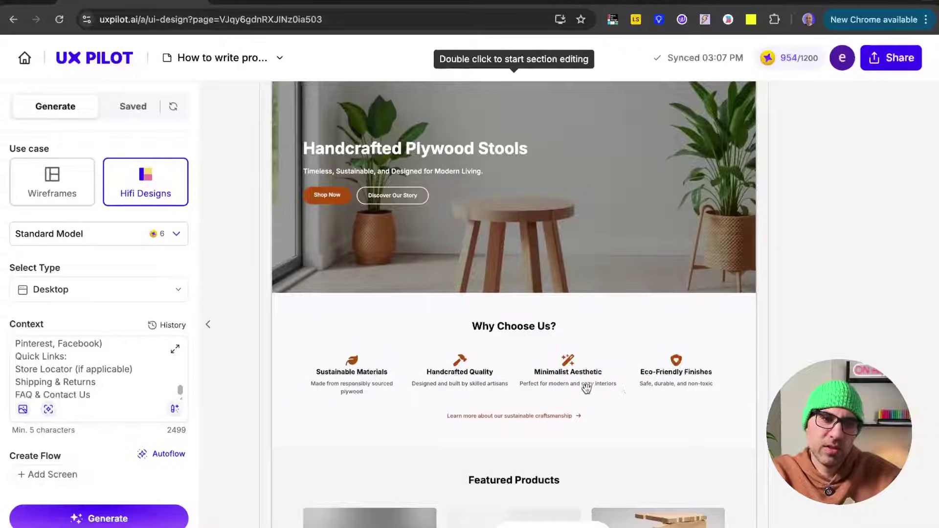
Compare the prompt's featured products, "Our Story", customer reviews, blog and footer instructions with the matching sections of the generated page.
click(281, 3)
scroll(462, 396, down, 3)
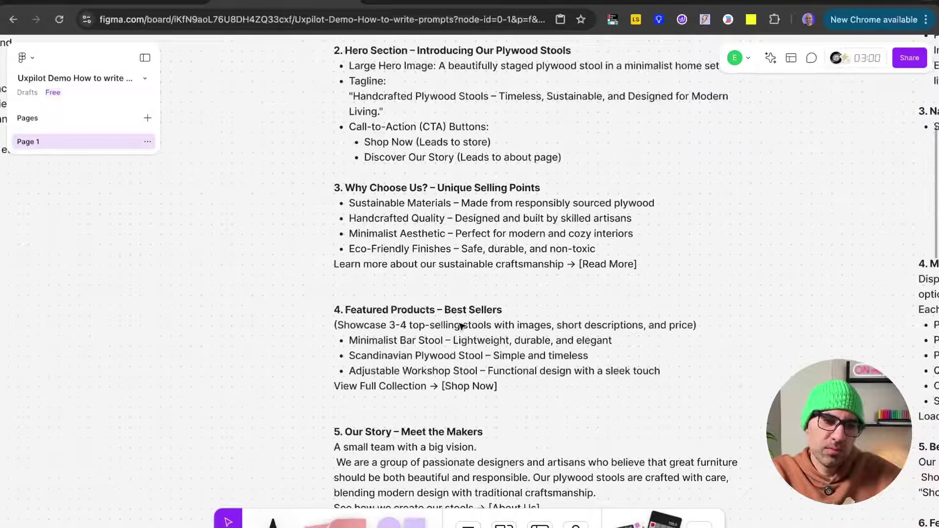
click(156, 1)
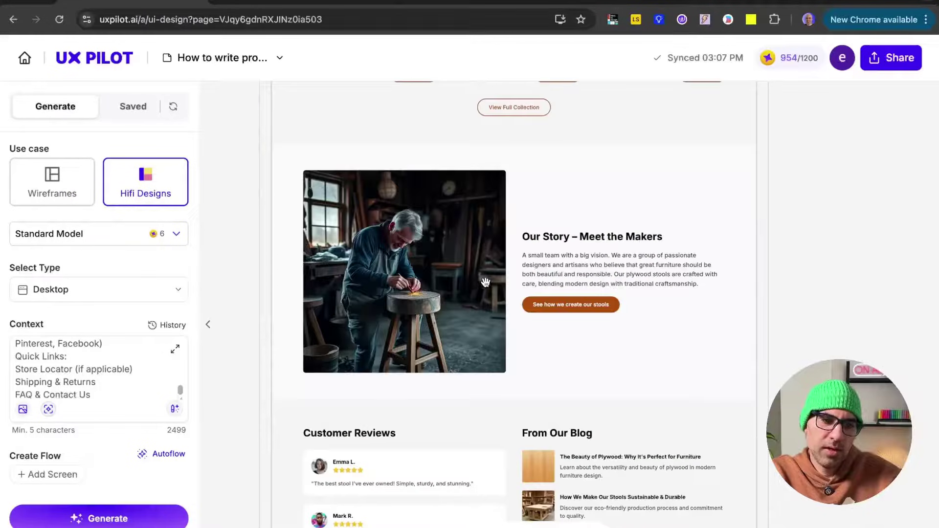
scroll(514, 304, down, 3)
key(ctrl+Tab)
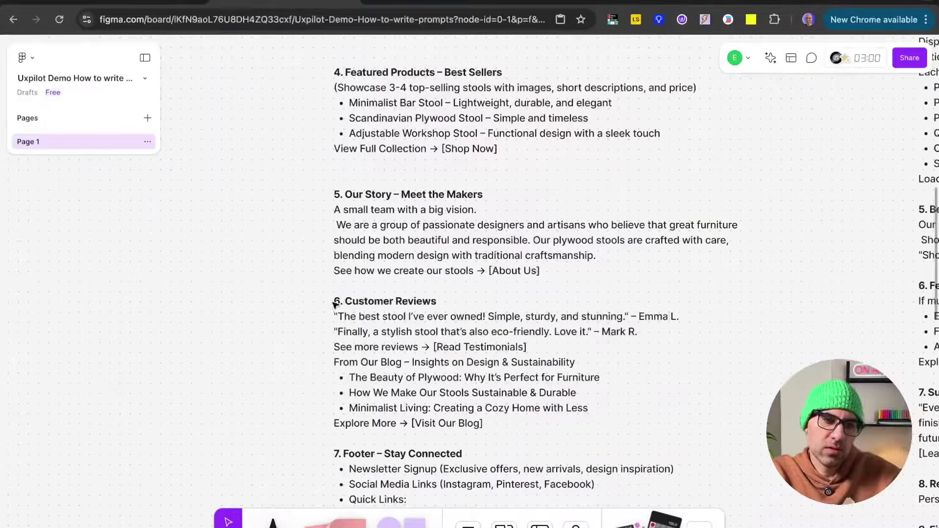
scroll(401, 313, down, 2)
key(ctrl+shift+Tab)
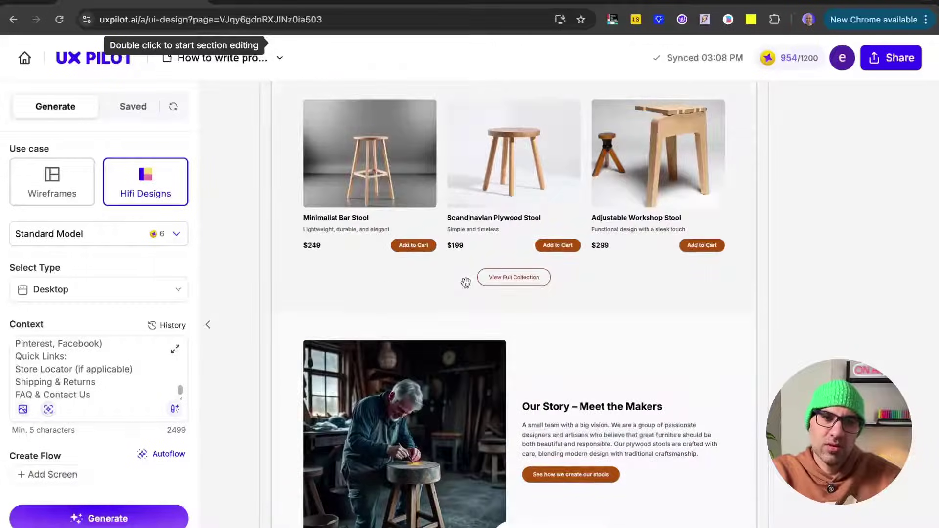
scroll(465, 283, up, 5)
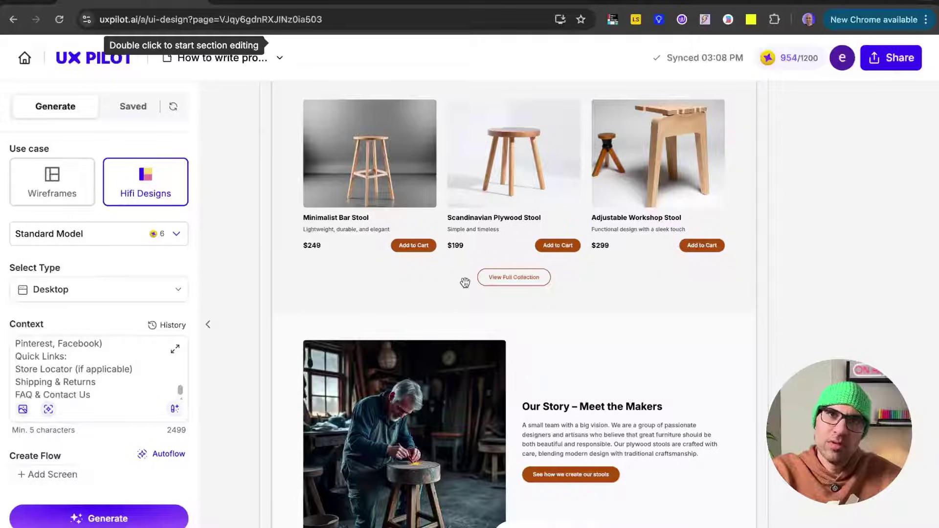
Enhance the detailed home page prompt with the built-in prompt enhancer in UX Pilot and open the result in the expanded context editor.
key(ctrl+Tab)
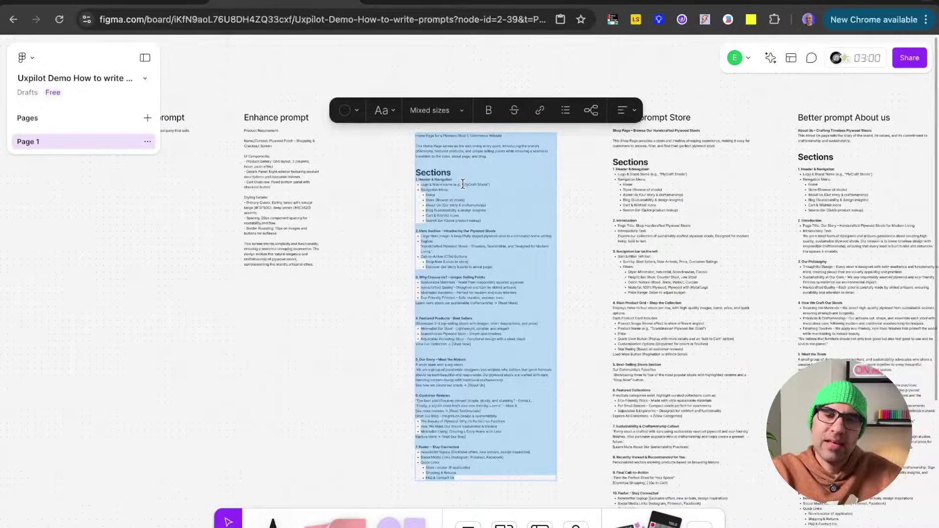
key(ctrl+Tab)
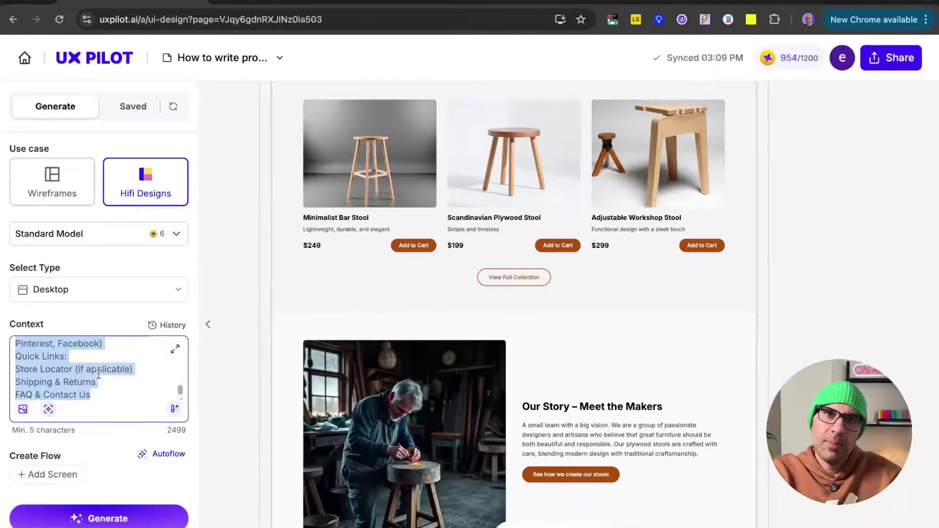
click(99, 374)
click(175, 409)
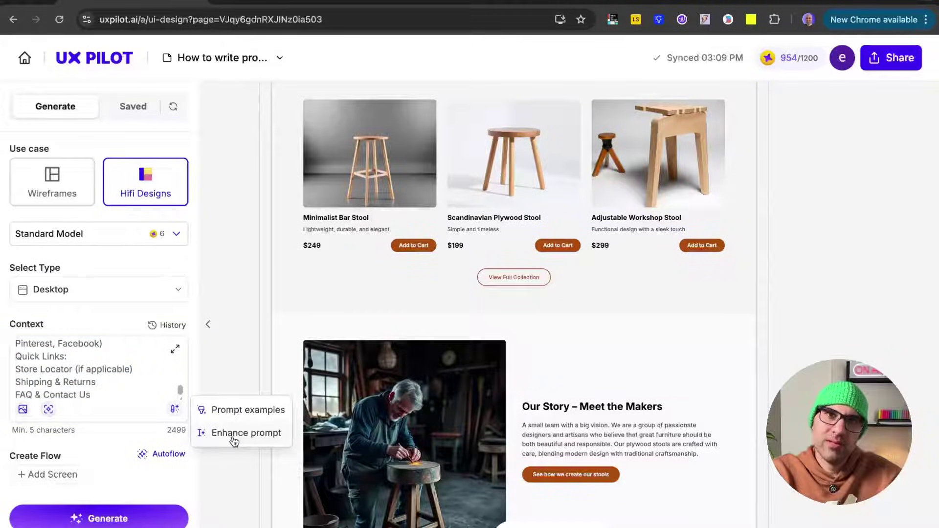
click(234, 433)
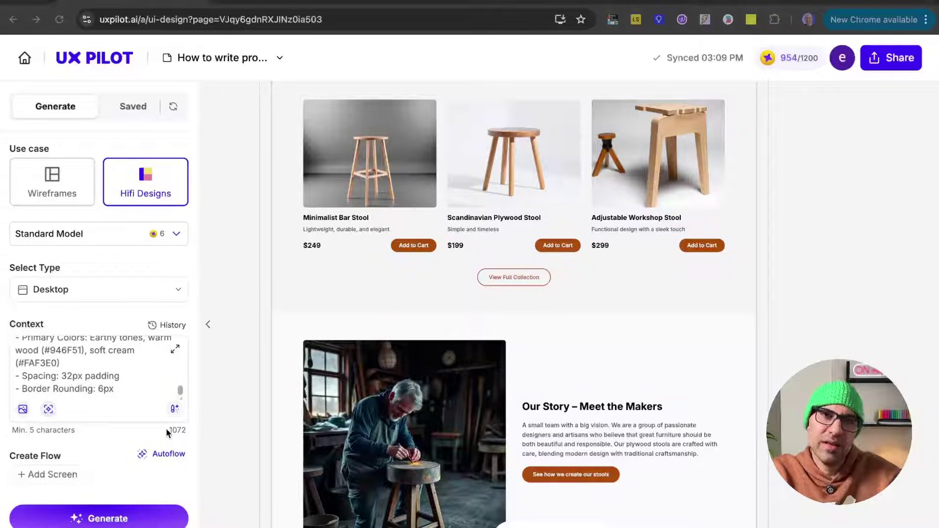
click(175, 348)
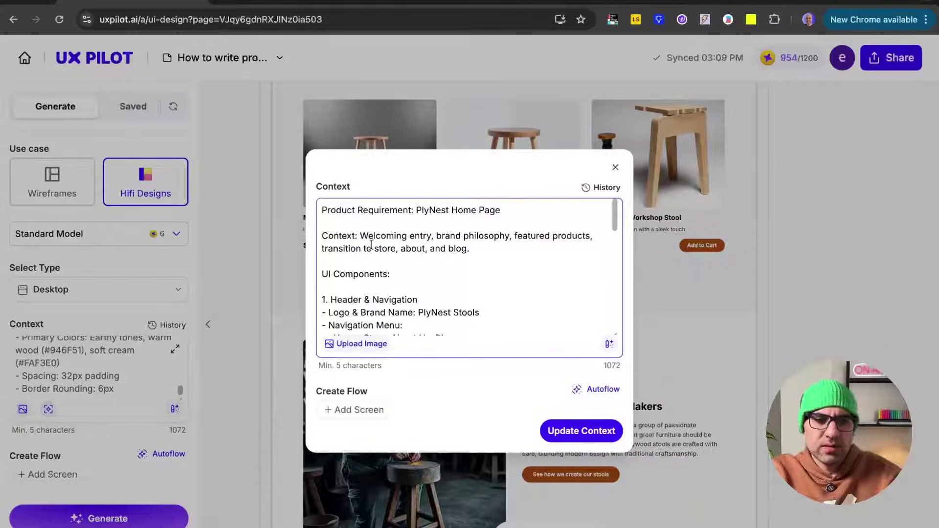
Review the enhanced PlyNest home page prompt from the header through the styling details and update the generation context with it.
scroll(377, 248, down, 1)
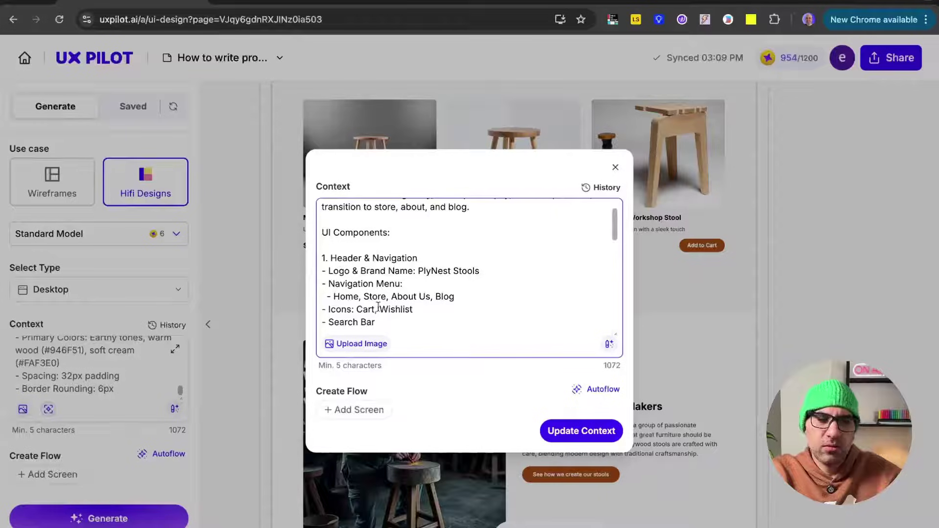
scroll(420, 287, down, 2)
scroll(421, 288, down, 2)
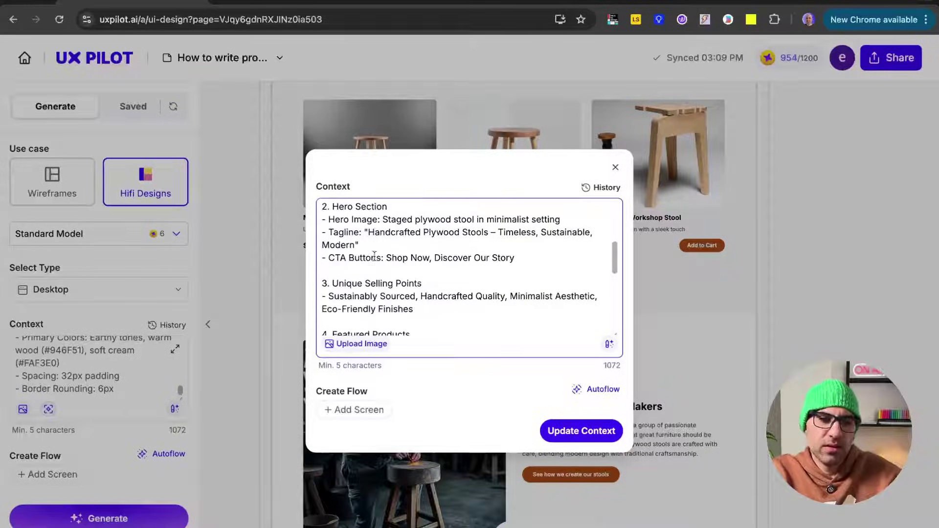
scroll(421, 294, down, 2)
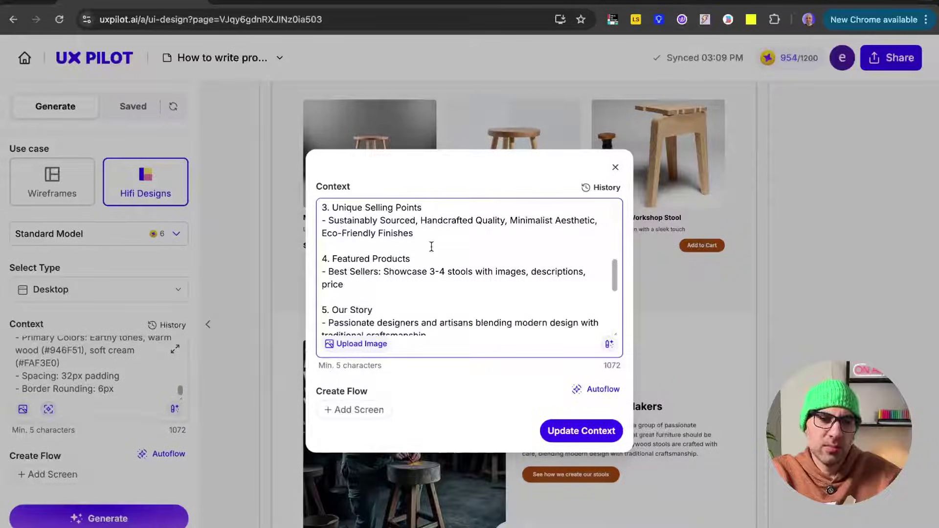
scroll(445, 293, down, 1)
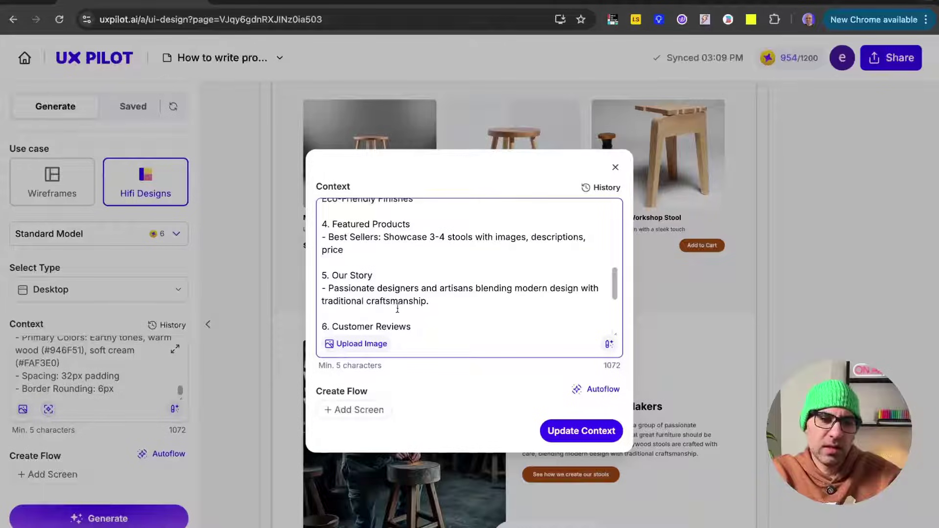
scroll(421, 299, down, 2)
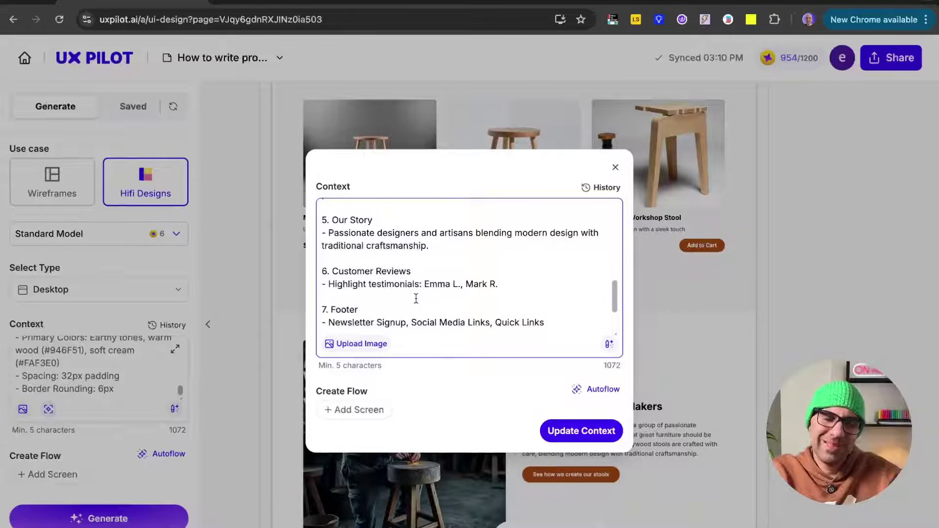
scroll(416, 298, down, 3)
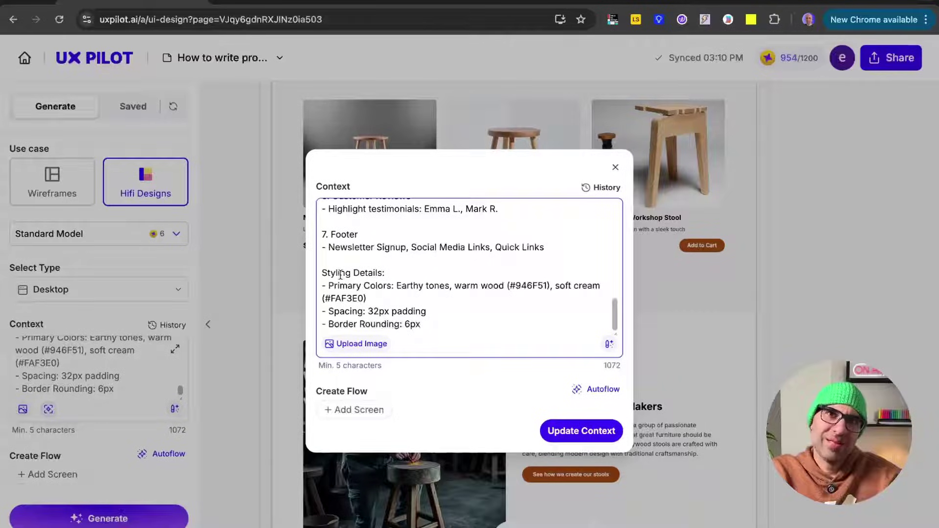
click(606, 435)
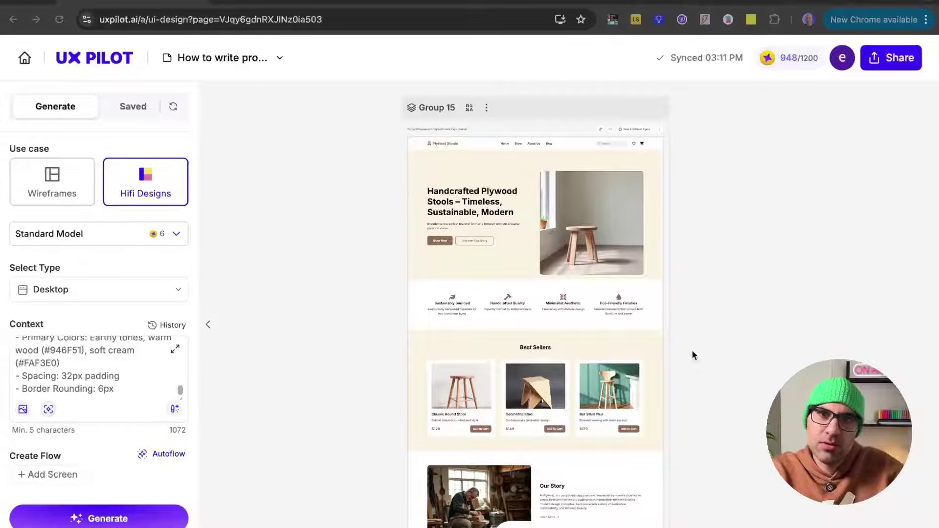
Examine the PlyNest home page generated from the enhanced prompt, from the hero and selling points to best sellers, story, reviews and footer.
scroll(692, 350, down, 5)
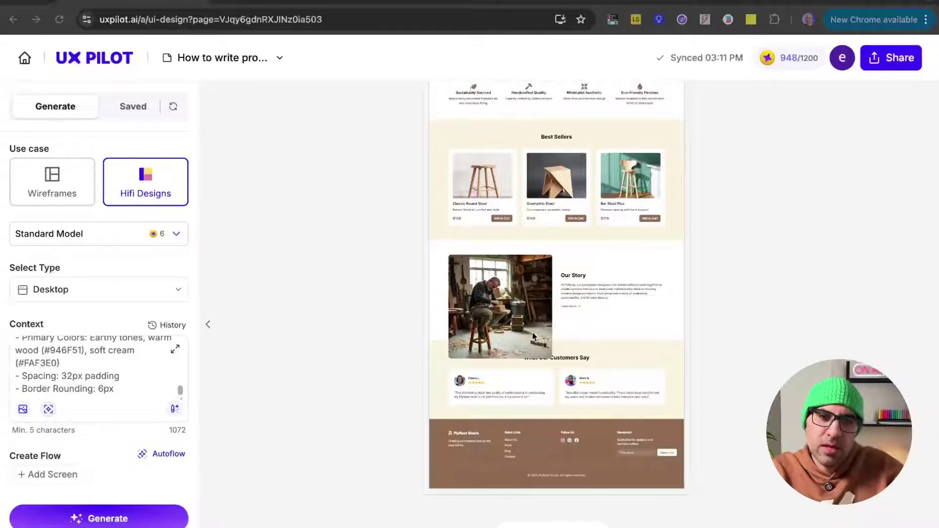
scroll(532, 333, up, 3)
scroll(533, 331, up, 4)
click(534, 234)
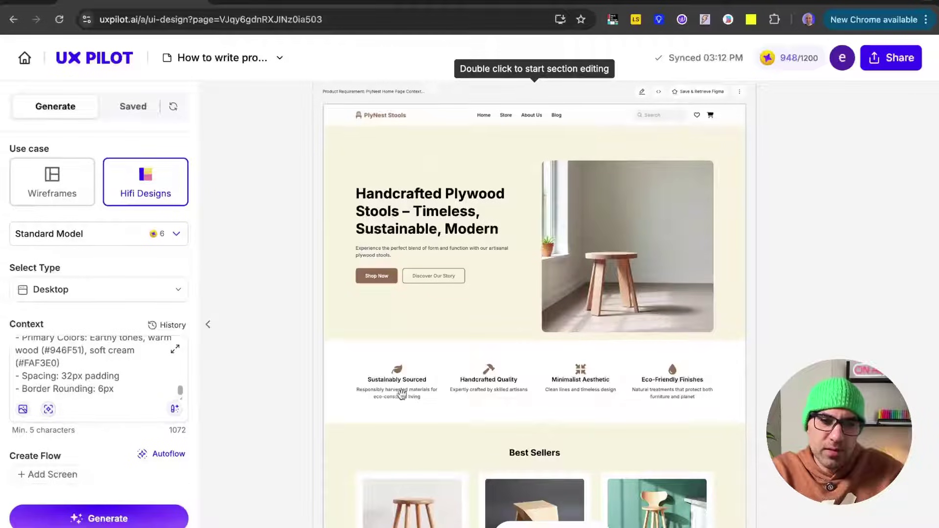
scroll(621, 379, down, 6)
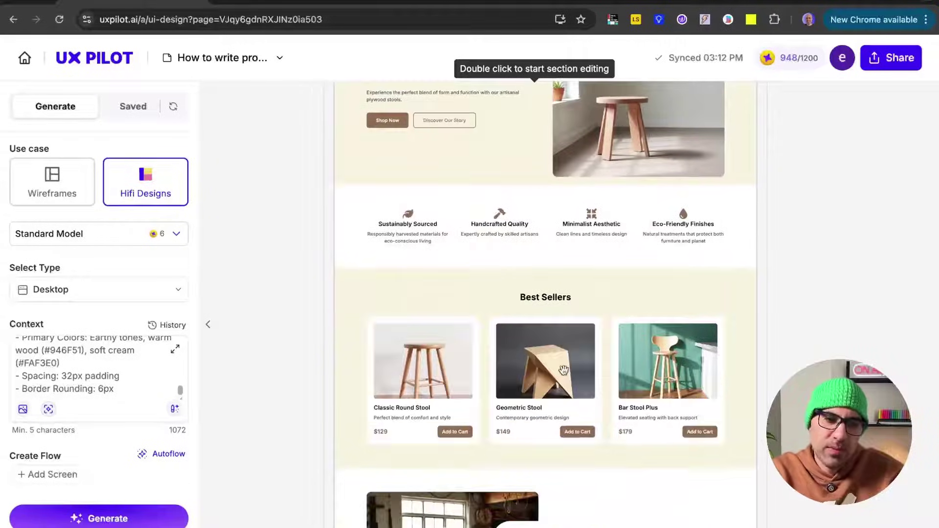
scroll(566, 367, down, 5)
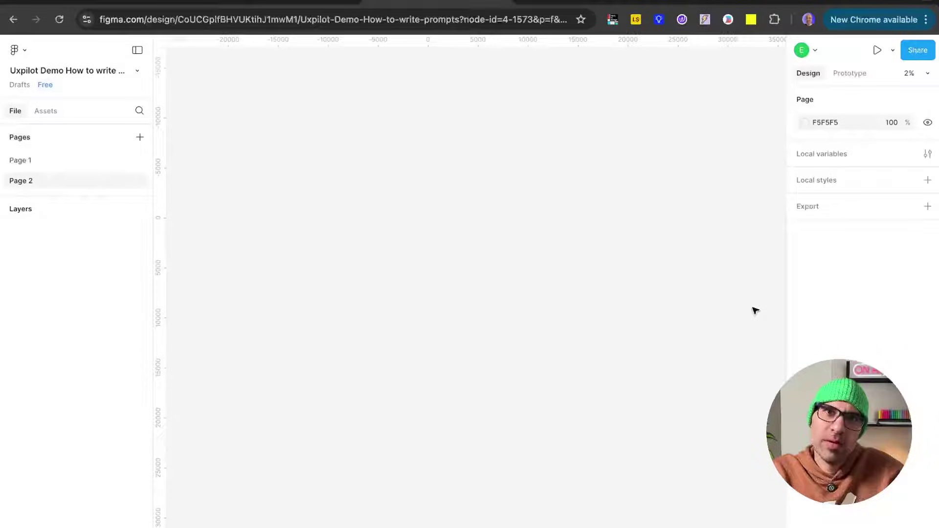
Launch the UX Pilot: AI UI Generator & AI Wireframe Generator plugin in Figma and paste the detailed home page prompt into it.
click(548, 527)
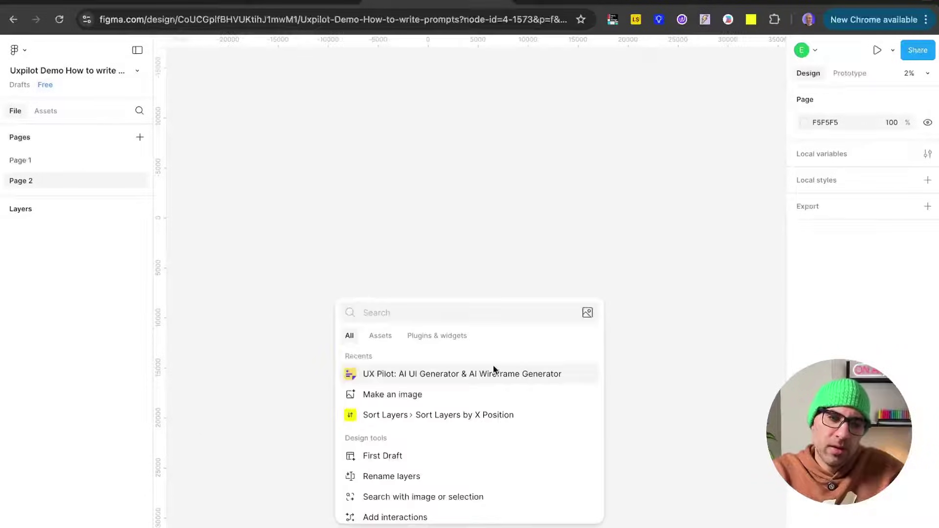
click(493, 374)
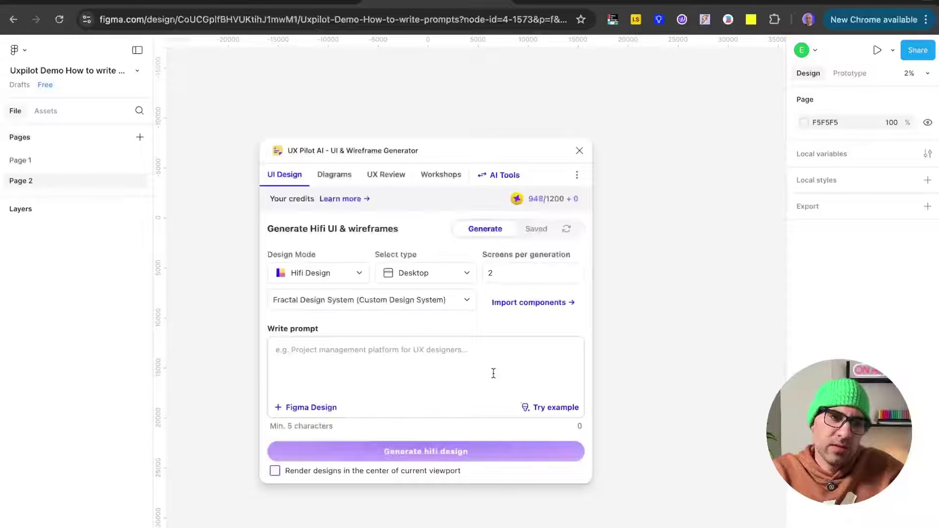
key(ctrl+v)
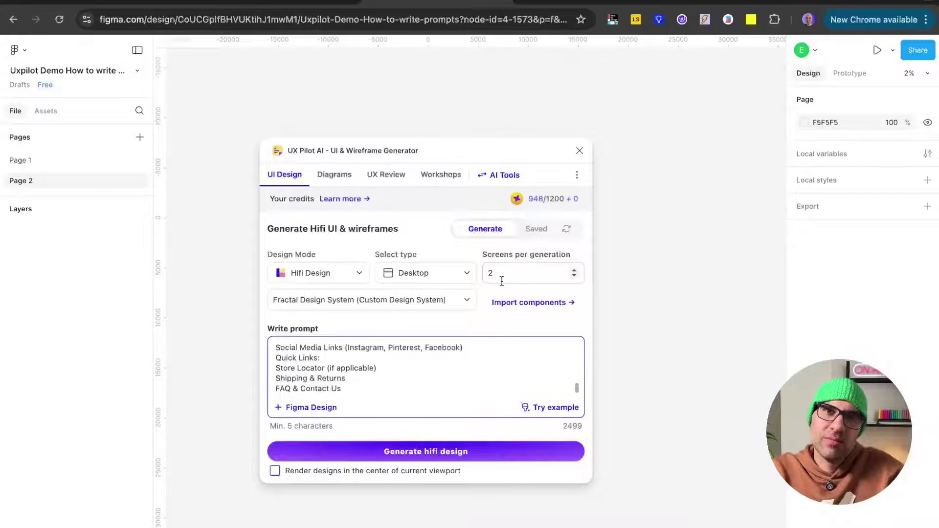
Keep the Hifi Design mode and Desktop type, and choose the Standard Design System for the generation.
click(319, 275)
click(320, 300)
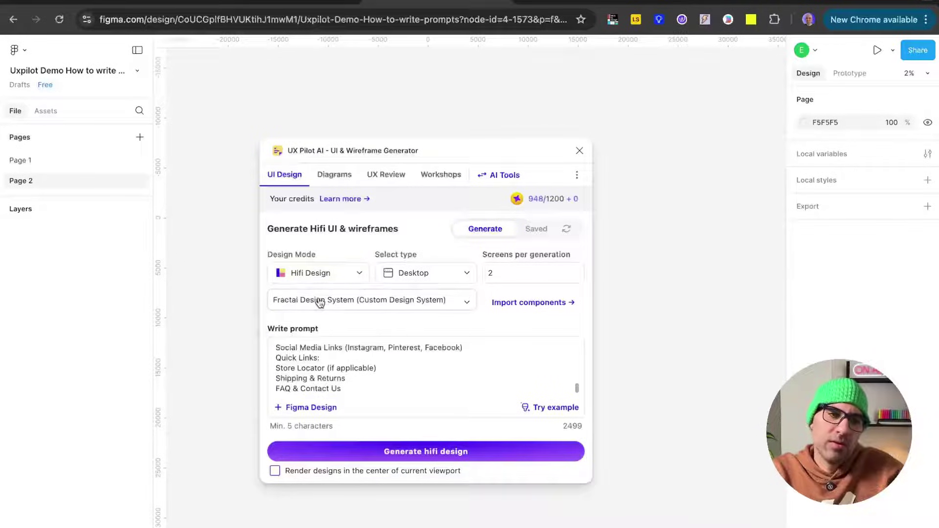
click(428, 277)
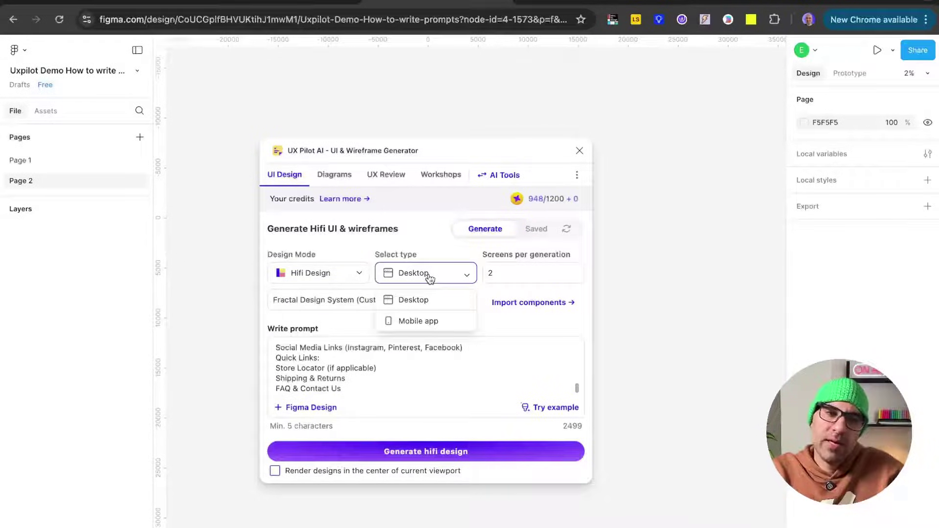
click(429, 278)
click(425, 307)
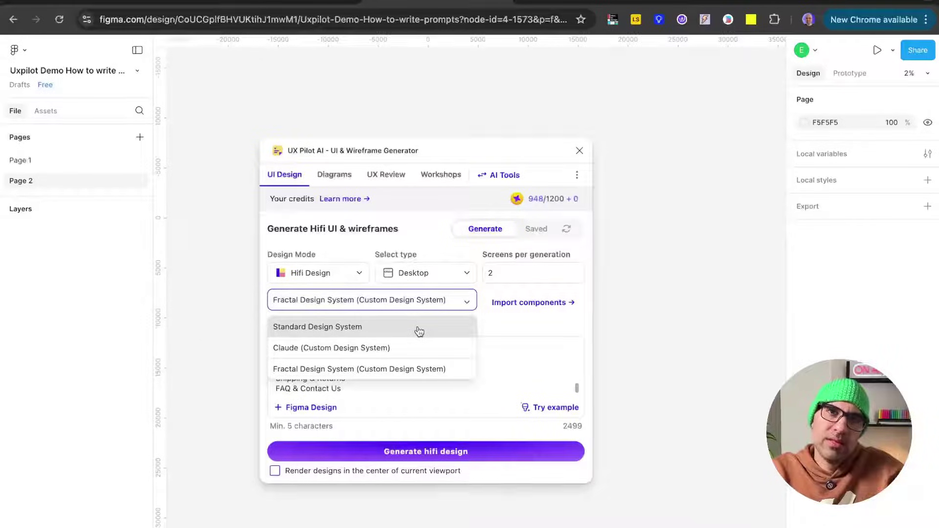
click(419, 330)
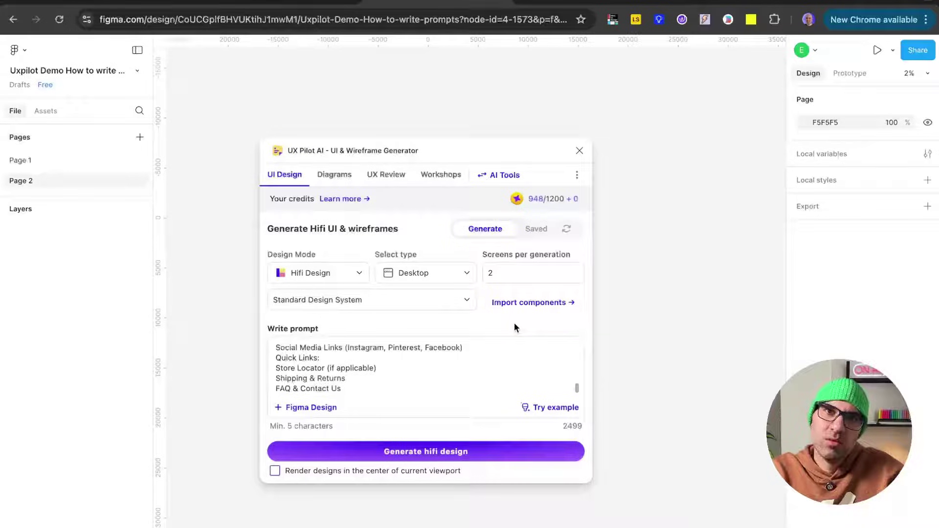
Set 1 screen per generation, enable rendering in the center of the current viewport, and generate the hifi design.
double_click(497, 273)
text(1)
click(437, 235)
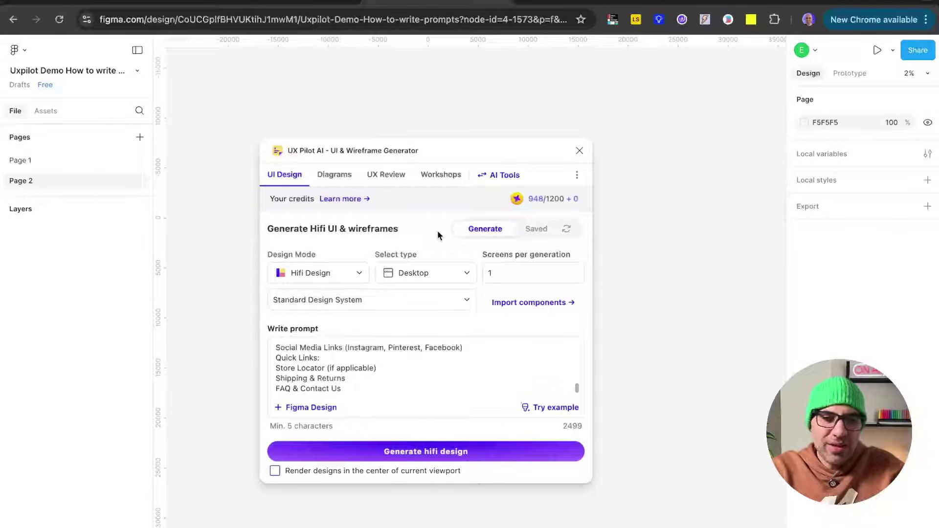
click(275, 471)
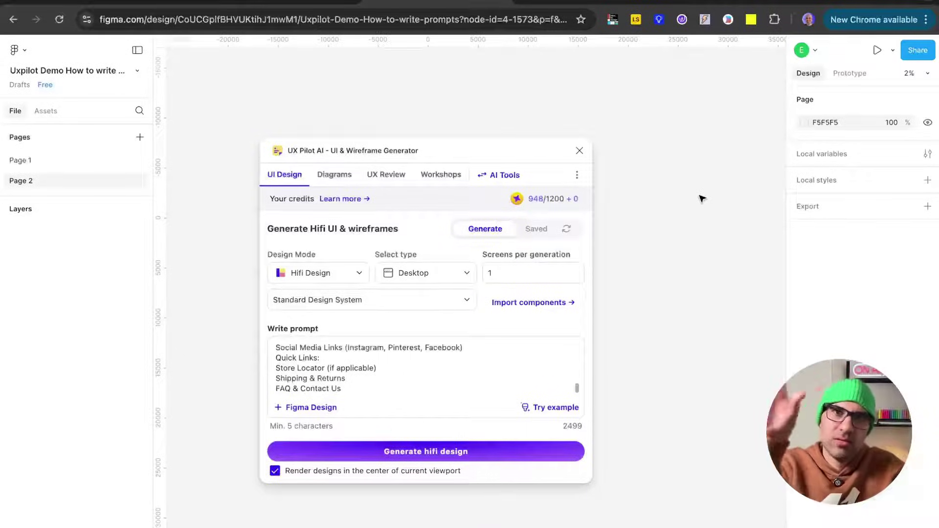
click(487, 456)
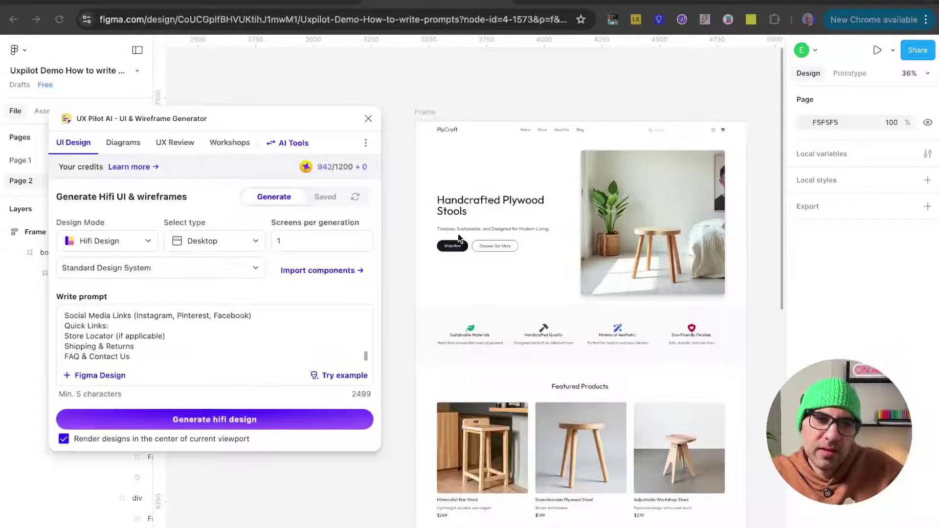
Examine the PlyCraft home page generated in Figma, from the hero and featured products through the story, reviews and blog to the footer.
scroll(618, 244, down, 3)
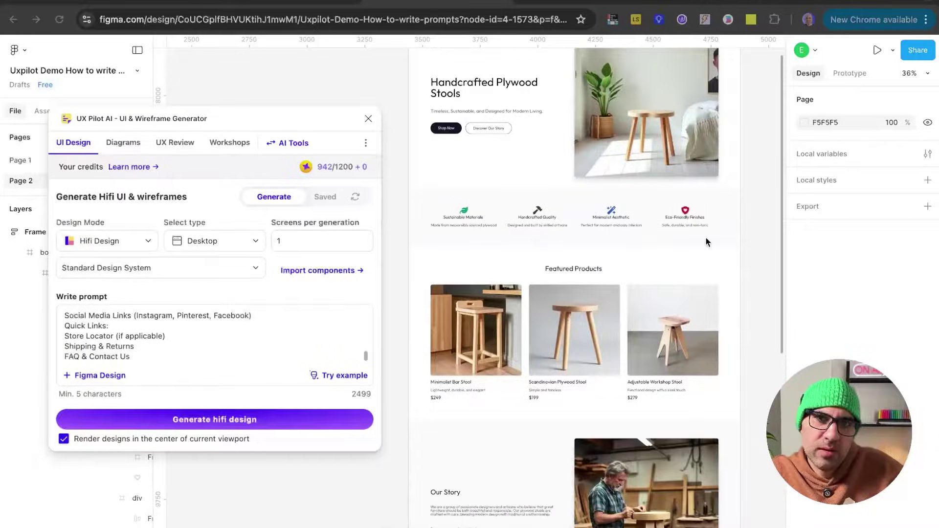
scroll(636, 240, down, 3)
scroll(635, 221, up, 1)
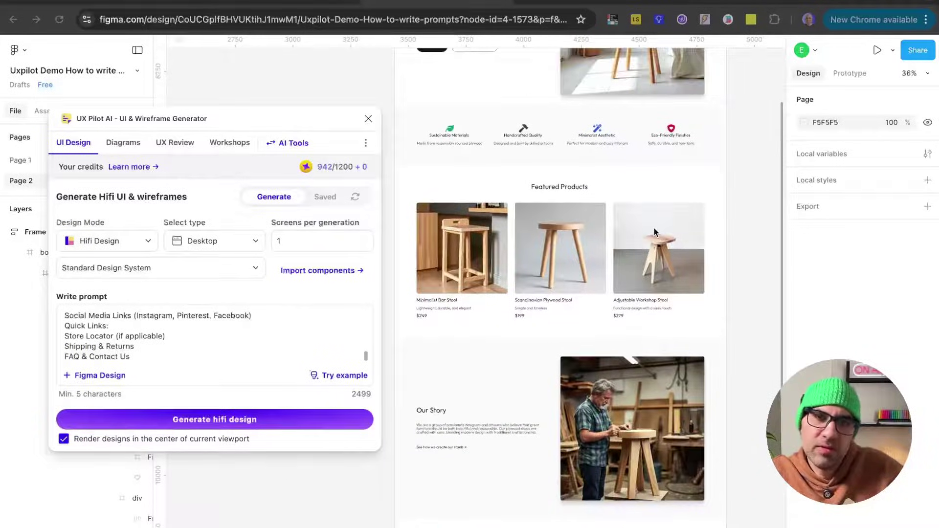
scroll(602, 299, down, 4)
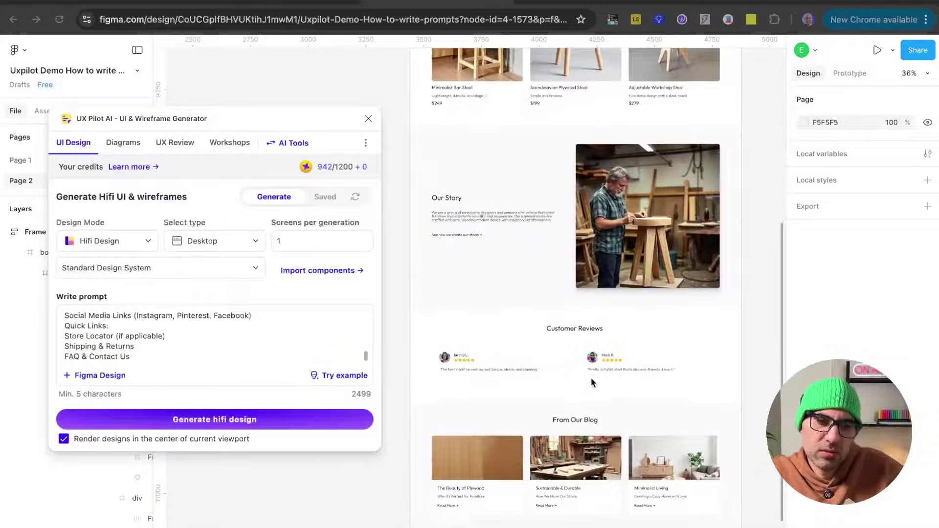
scroll(591, 377, down, 4)
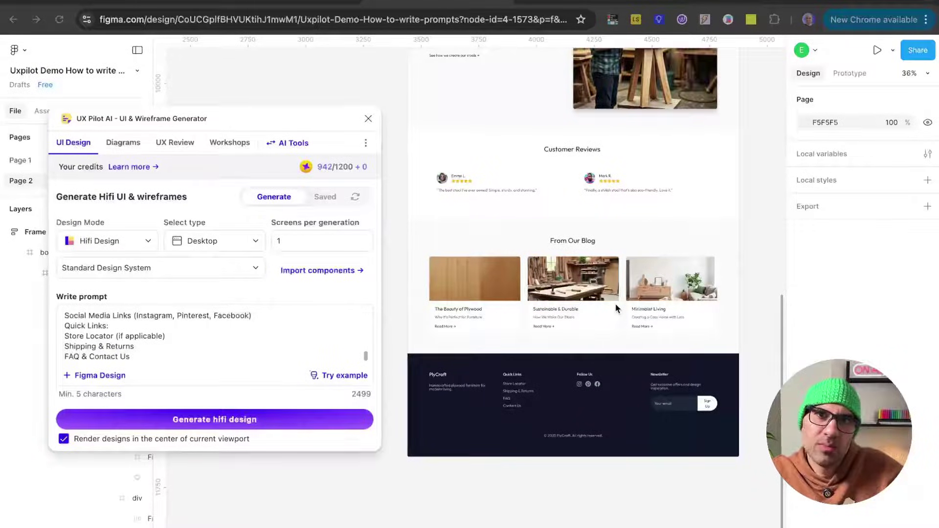
scroll(615, 303, up, 10)
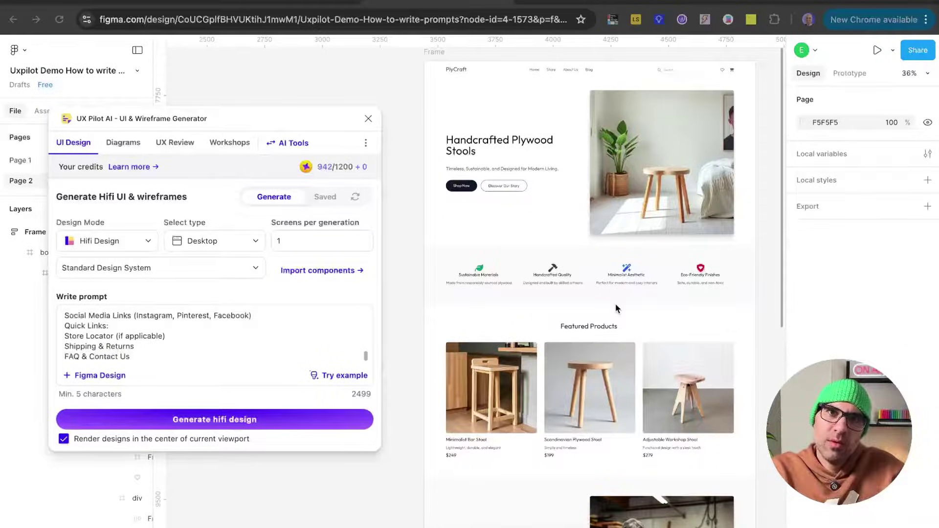
scroll(615, 303, down, 10)
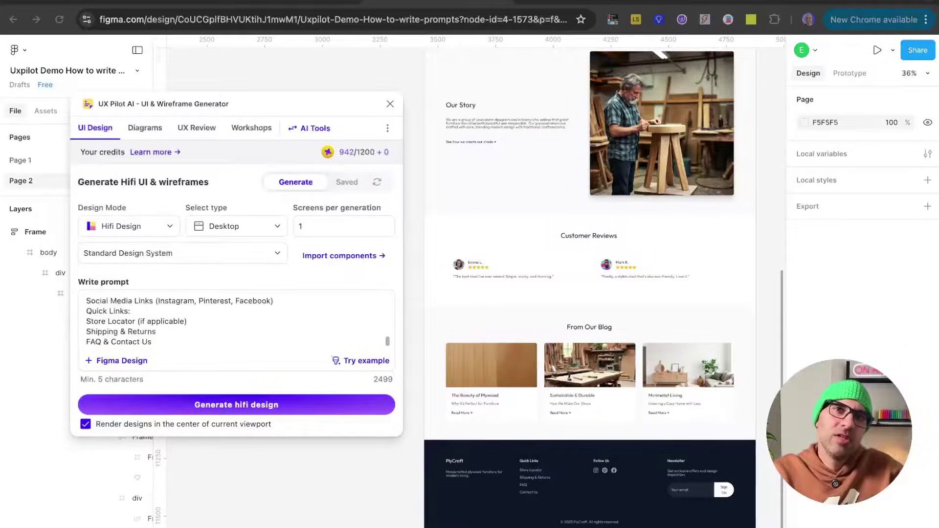